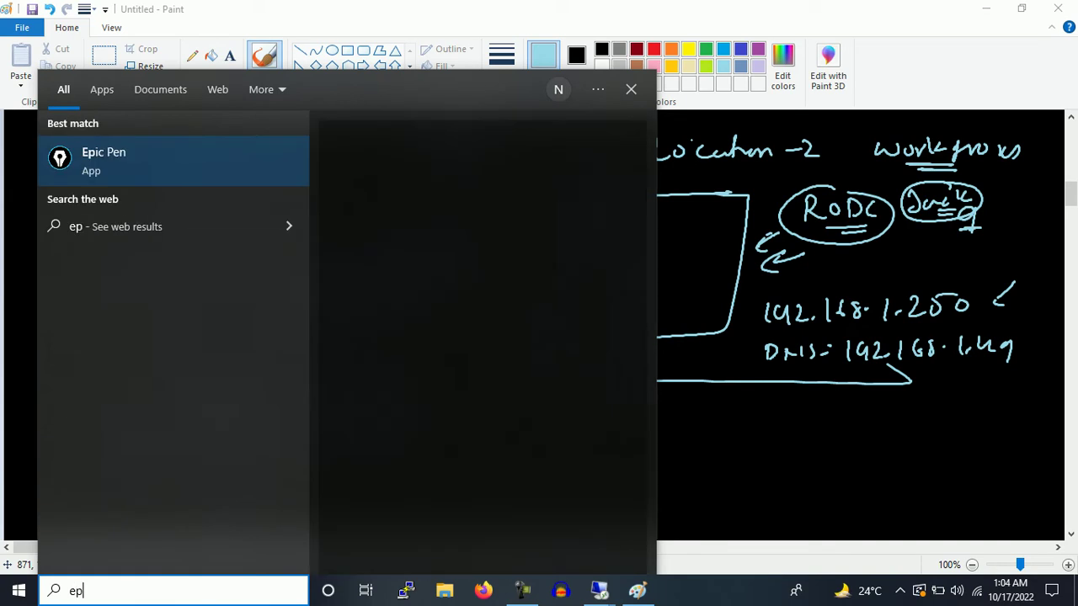
Step: Launch the Epic Pen annotation tool and switch to the Remote Desktop session for 192.168.1.49
{"action": "left_click", "coordinate": [99, 170]}
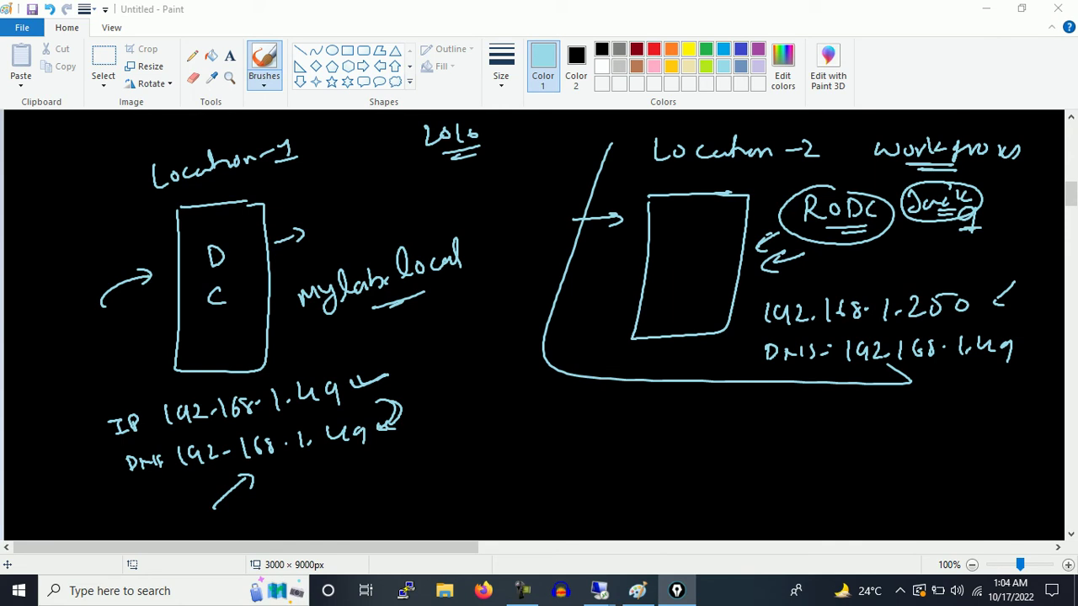
{"action": "left_click", "coordinate": [986, 9]}
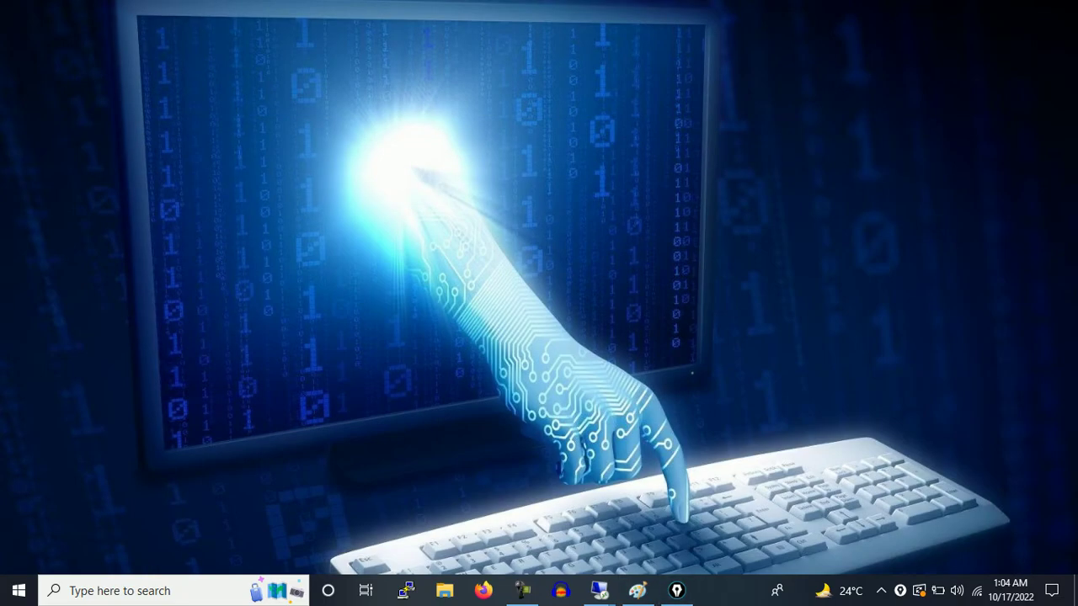
{"action": "left_click", "coordinate": [638, 591]}
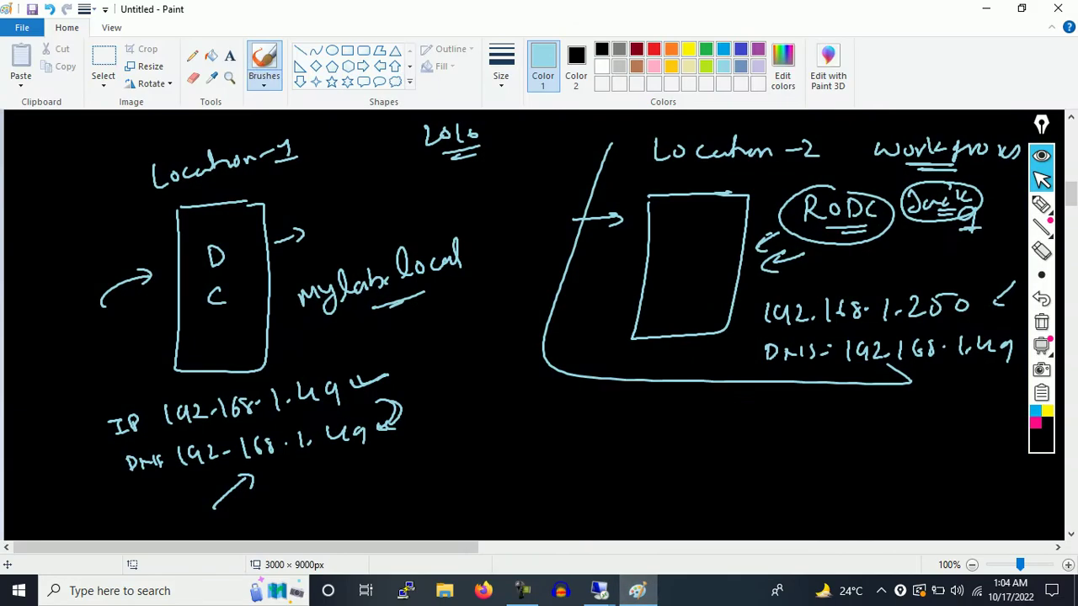
{"action": "mouse_move", "coordinate": [599, 590]}
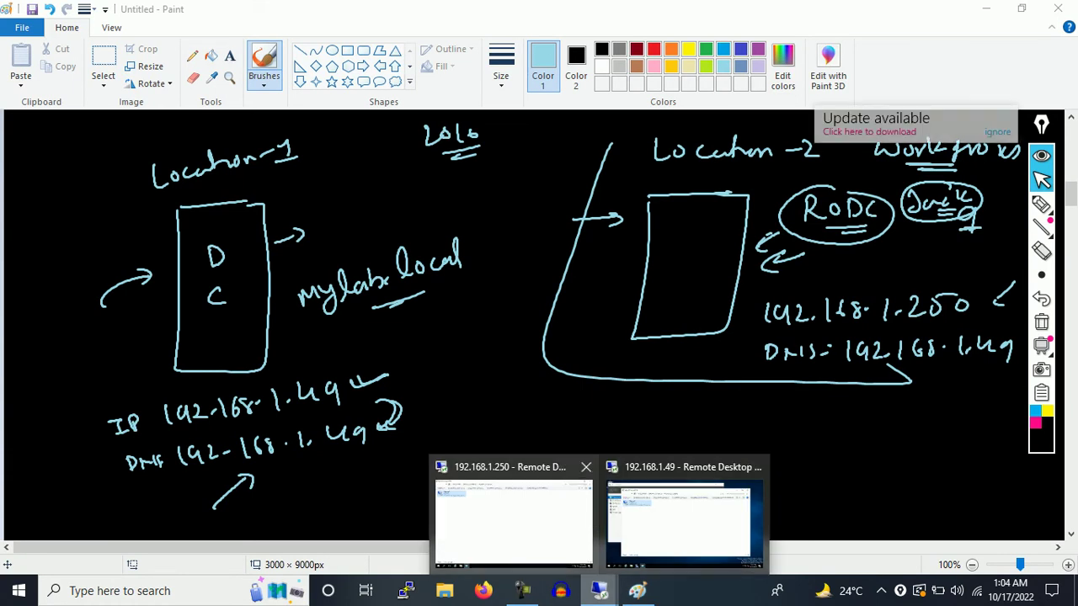
{"action": "left_click", "coordinate": [684, 518]}
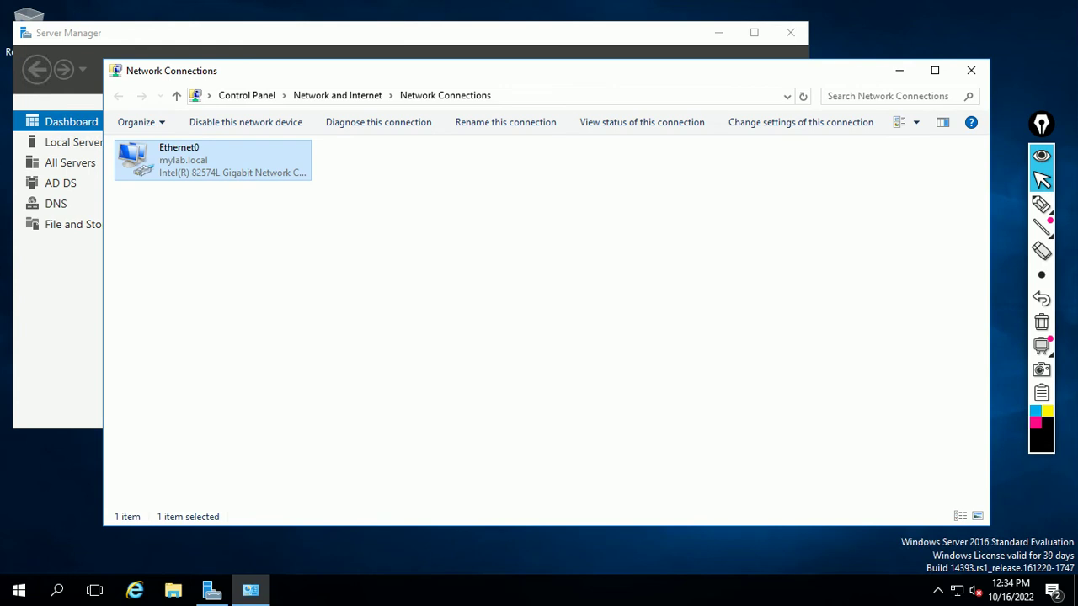
Step: Handwrite an underlined "Domai" and "1.49" over the Network Connections window with the pen, and return to the normal cursor
{"action": "left_click", "coordinate": [1042, 204]}
{"action": "left_click_drag", "start_coordinate": [309, 285], "coordinate": [310, 307]}
{"action": "left_click_drag", "start_coordinate": [344, 290], "coordinate": [394, 280]}
{"action": "left_click_drag", "start_coordinate": [396, 268], "coordinate": [397, 276]}
{"action": "left_click_drag", "start_coordinate": [341, 326], "coordinate": [384, 309]}
{"action": "left_click_drag", "start_coordinate": [438, 283], "coordinate": [502, 295]}
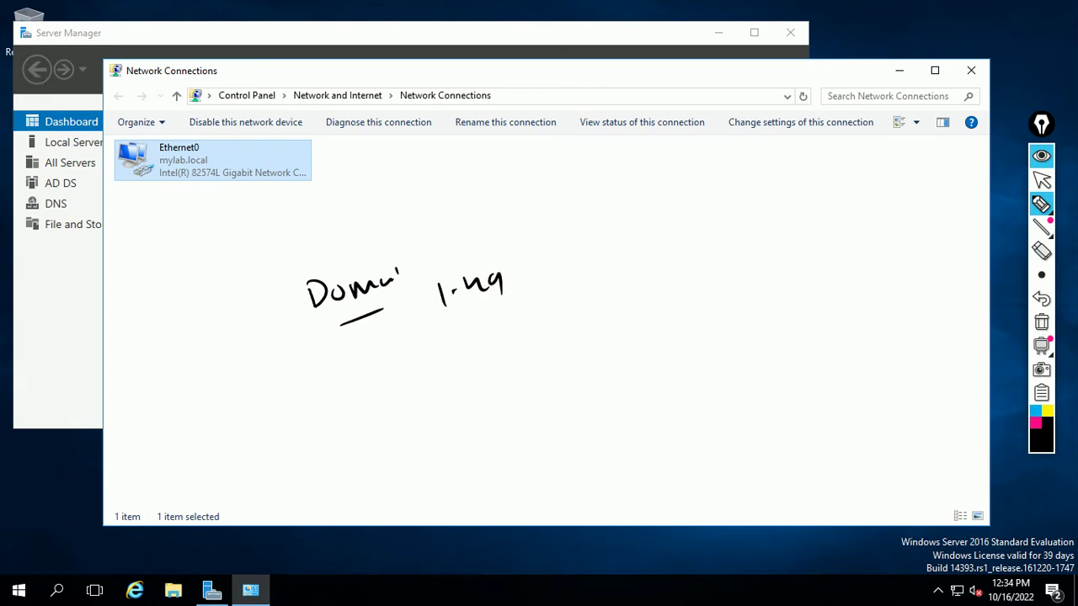
{"action": "left_click", "coordinate": [1040, 180]}
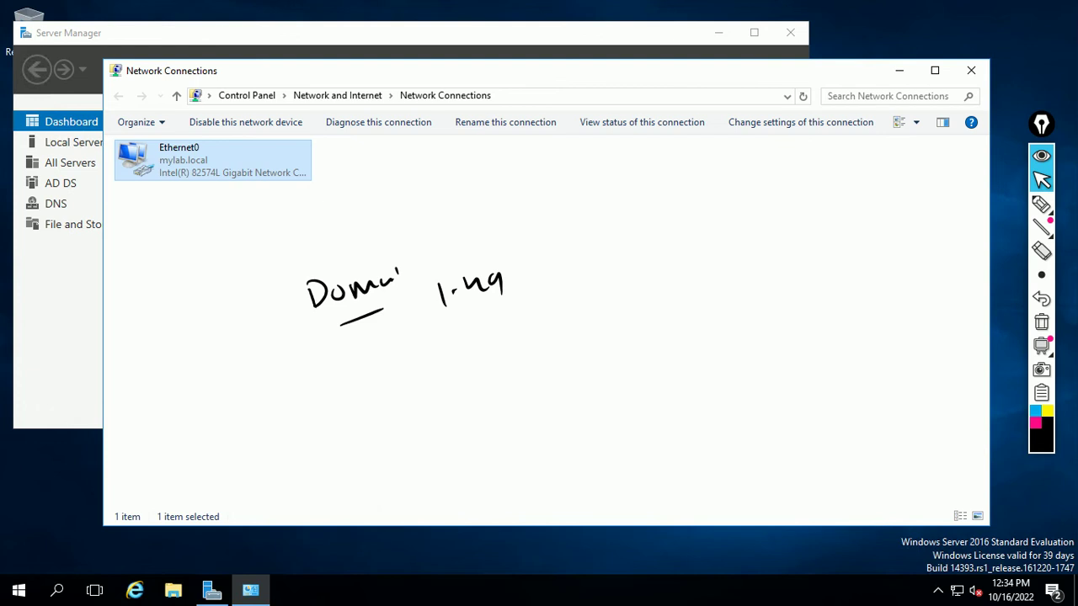
Step: Close the Network Connections window and view the list of administration tools in Server Manager
{"action": "left_click", "coordinate": [971, 70]}
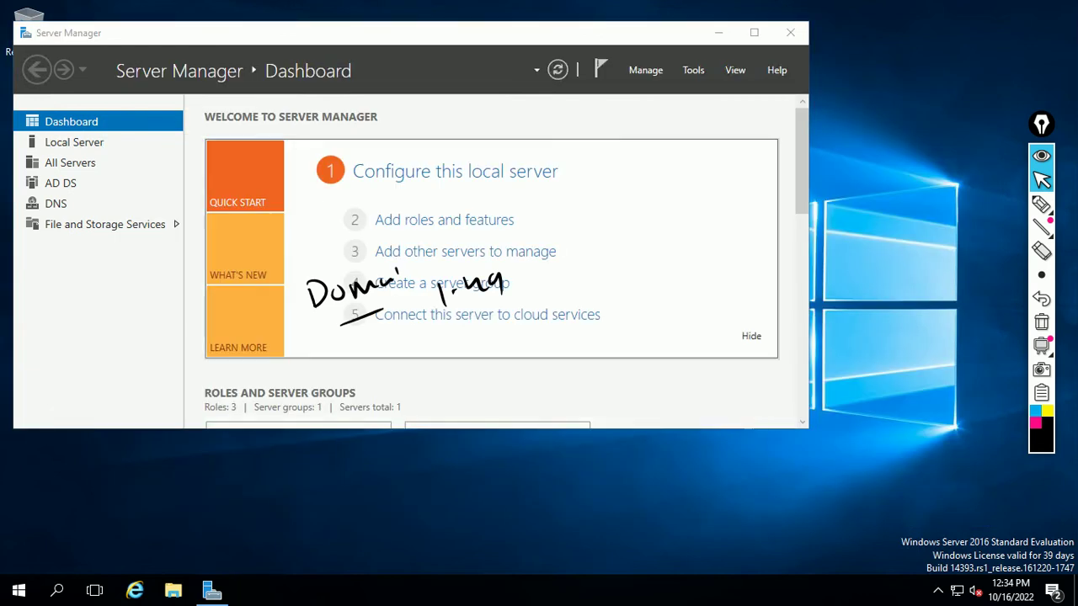
{"action": "left_click", "coordinate": [693, 70]}
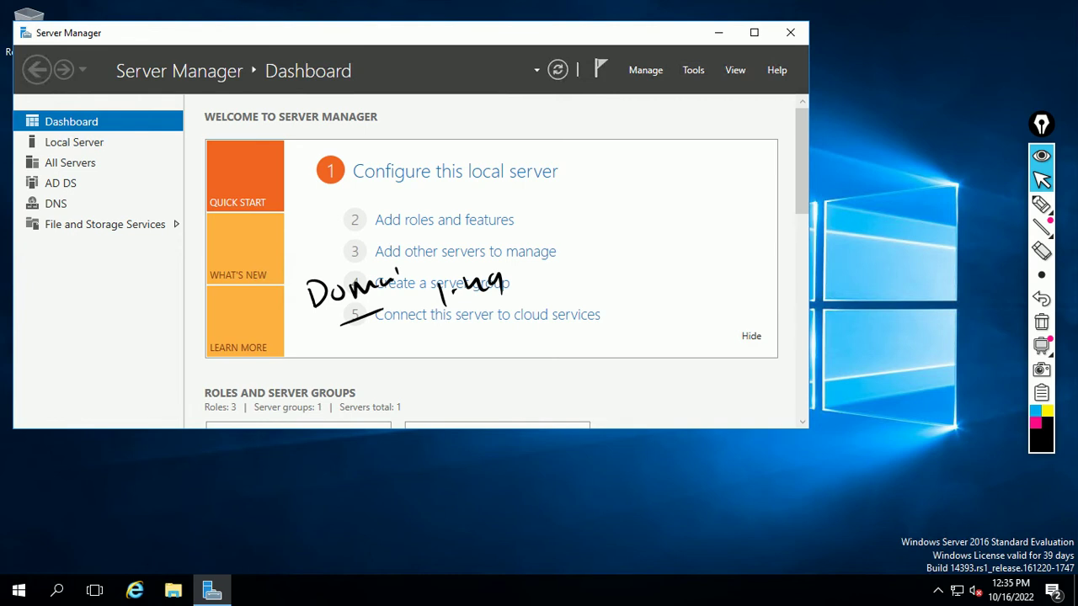
{"action": "left_click", "coordinate": [693, 70]}
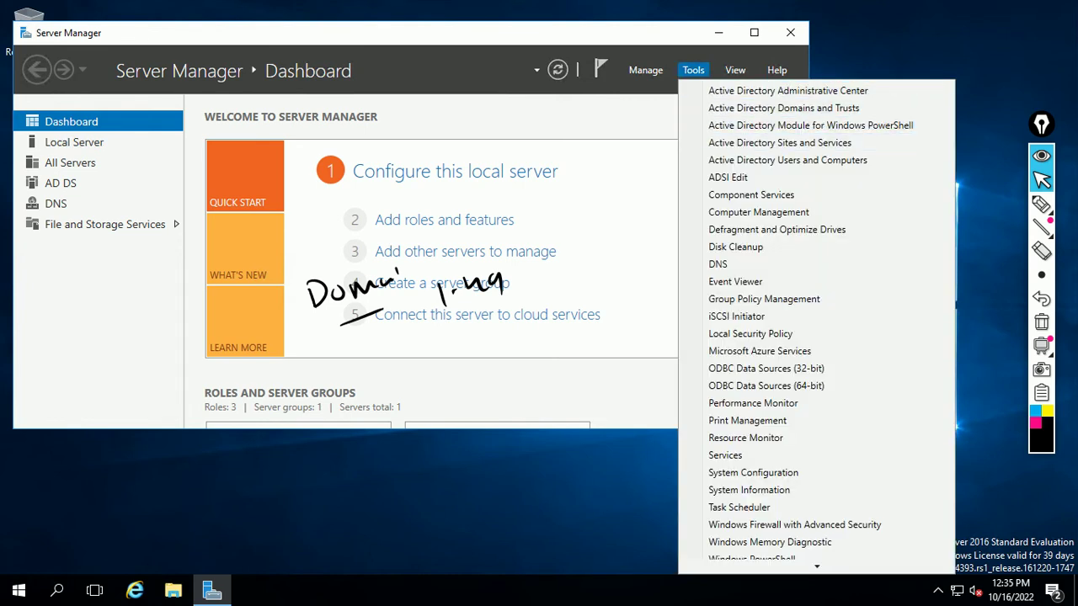
{"action": "key", "text": "Escape"}
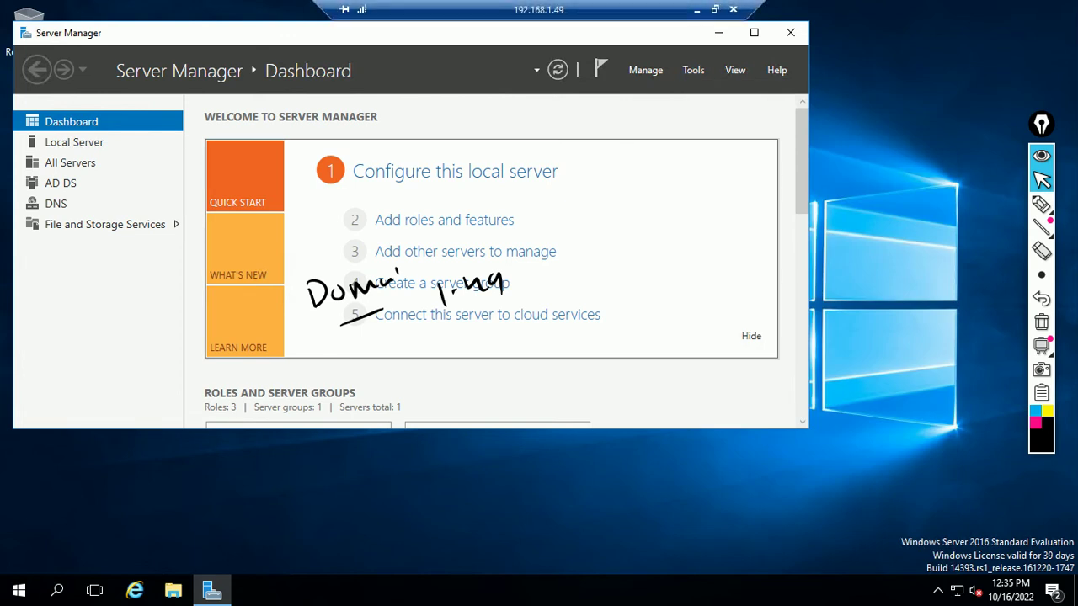
Step: Switch to the Remote Desktop session for 192.168.1.250 and close its Network Connections window
{"action": "left_click", "coordinate": [697, 9]}
{"action": "left_click", "coordinate": [599, 591]}
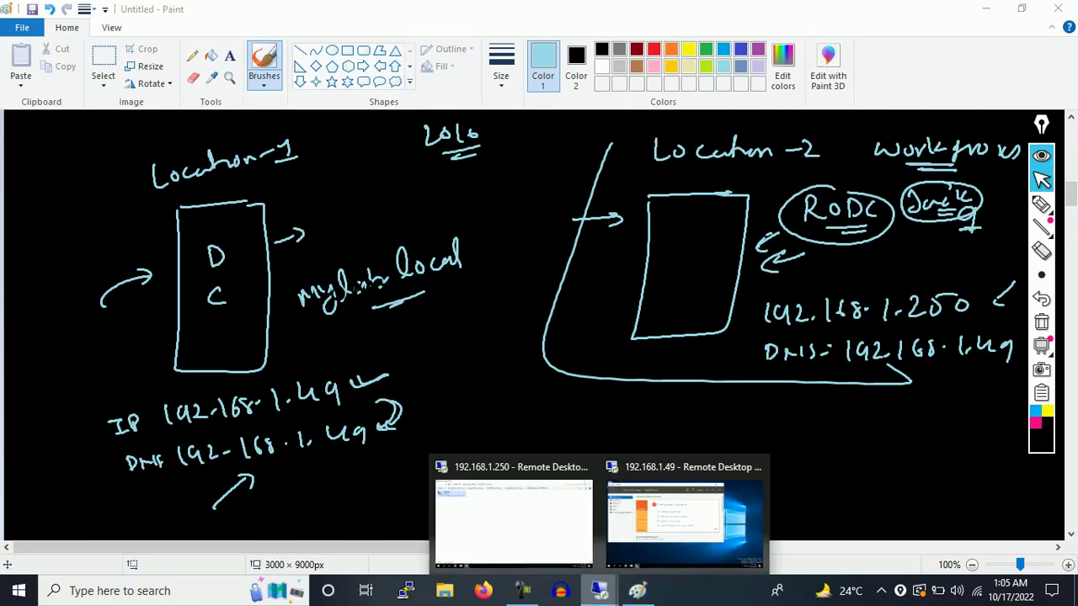
{"action": "left_click", "coordinate": [513, 521]}
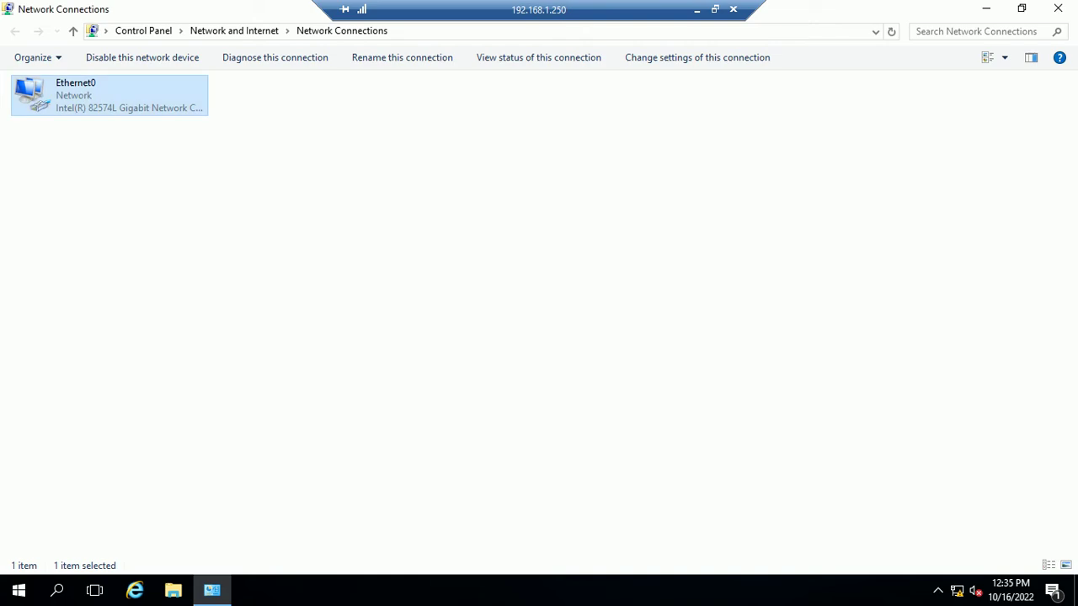
{"action": "left_click", "coordinate": [1057, 8]}
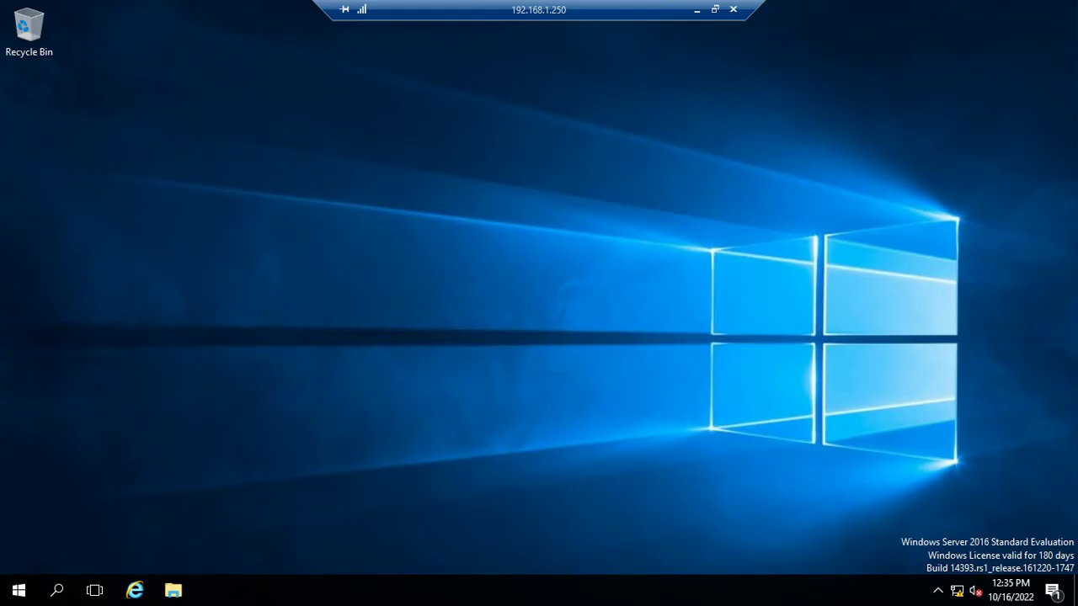
Step: Check the computer name and workgroup in this server's system properties, and close the System window
{"action": "key", "text": "super+e"}
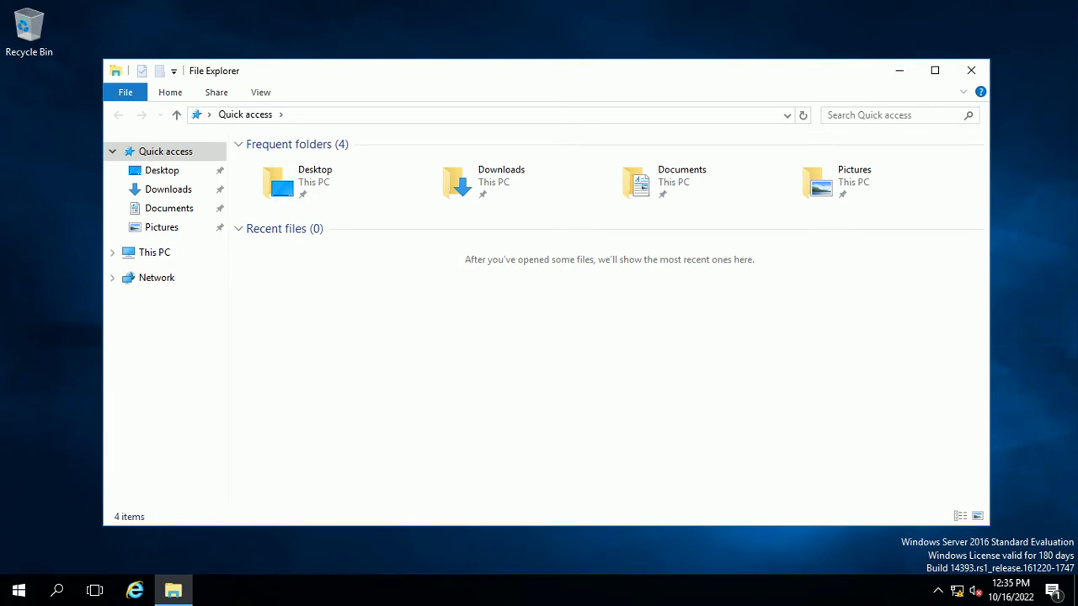
{"action": "right_click", "coordinate": [159, 256]}
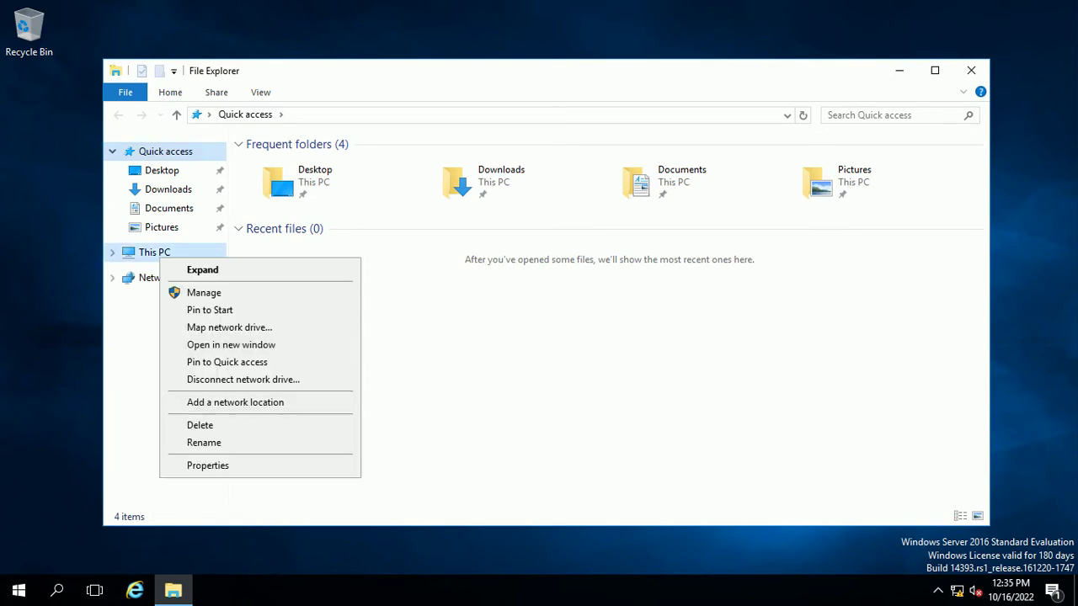
{"action": "key", "text": "Return"}
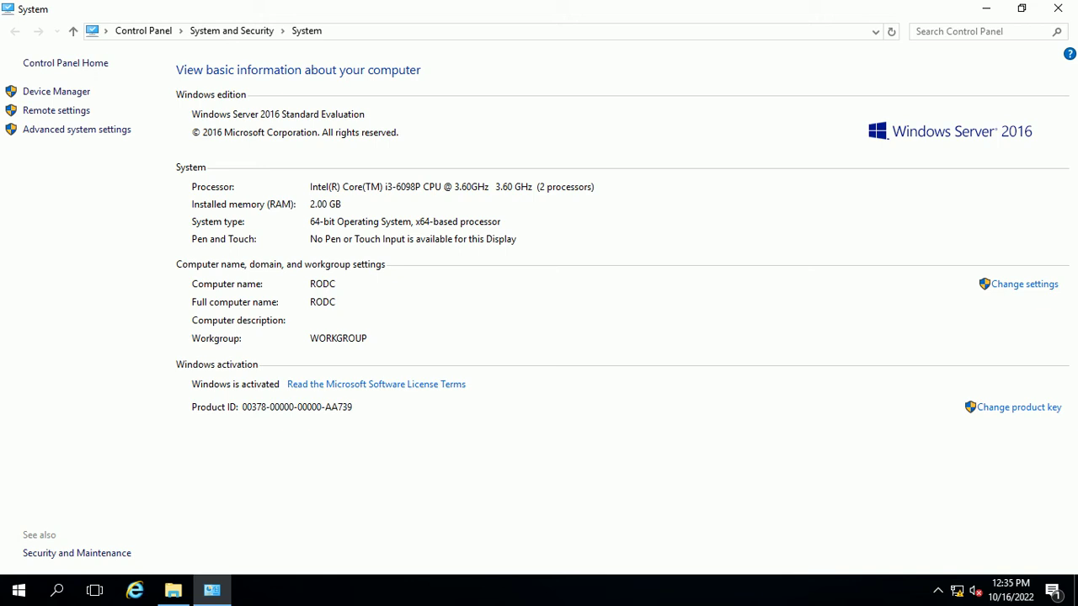
{"action": "left_click", "coordinate": [1058, 9]}
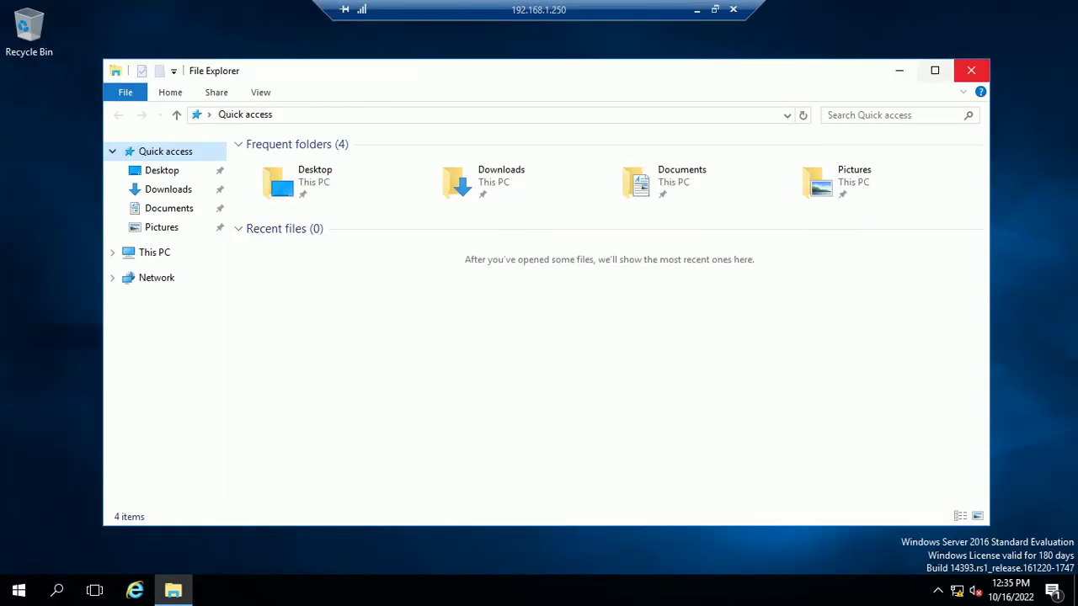
Step: Open Network Connections with ncpa.cpl and bring up the Internet Protocol Version 4 properties of Ethernet0
{"action": "key", "text": "super+r"}
{"action": "type", "text": "mspaint"}
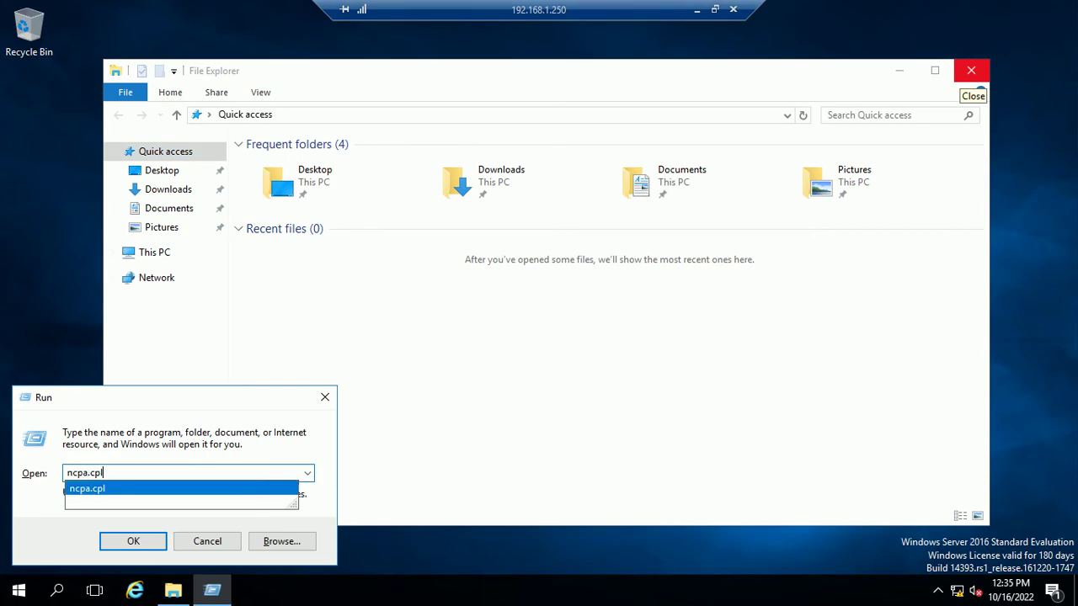
{"action": "key", "text": "Return"}
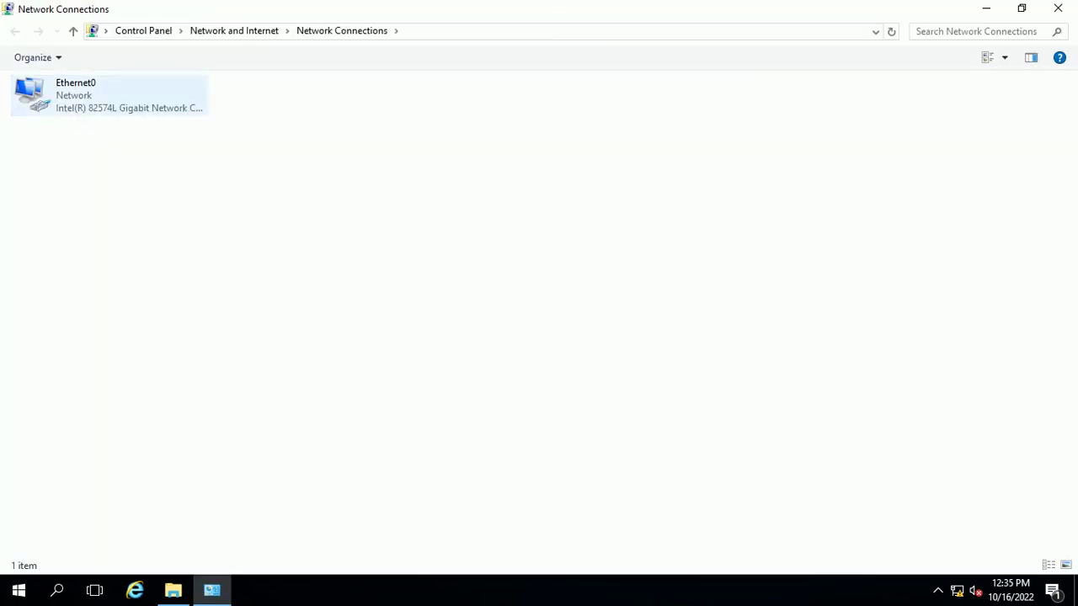
{"action": "right_click", "coordinate": [91, 99]}
{"action": "left_click", "coordinate": [138, 250]}
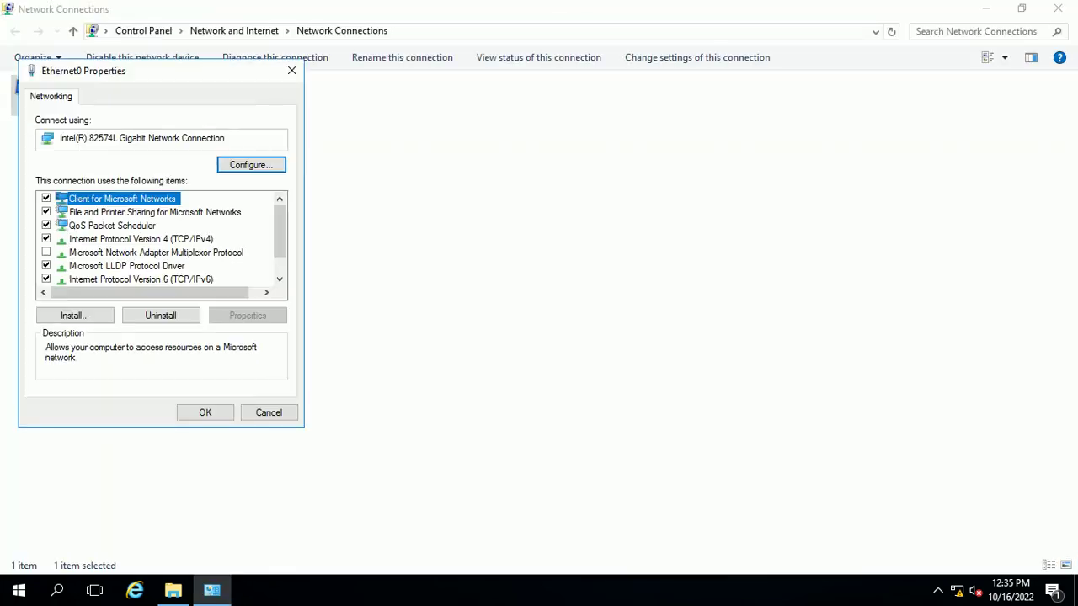
{"action": "left_click", "coordinate": [139, 239]}
{"action": "left_click", "coordinate": [248, 315]}
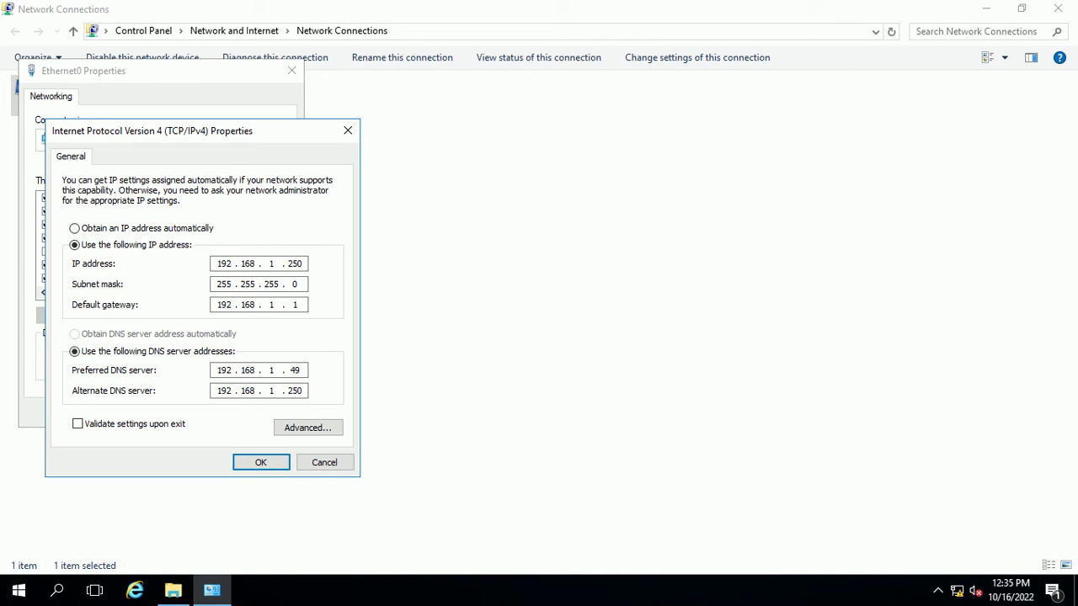
Step: Clear and re-enter the alternate DNS server as 192.168.1.250, apply the Ethernet0 settings, and restore Network Connections to a smaller window
{"action": "double_click", "coordinate": [295, 369]}
{"action": "left_click", "coordinate": [302, 391]}
{"action": "double_click", "coordinate": [294, 263]}
{"action": "double_click", "coordinate": [295, 391]}
{"action": "double_click", "coordinate": [223, 391]}
{"action": "left_click", "coordinate": [301, 391]}
{"action": "key", "text": "BackSpace"}
{"action": "key", "text": "BackSpace"}
{"action": "key", "text": "BackSpace"}
{"action": "key", "text": "BackSpace"}
{"action": "key", "text": "BackSpace"}
{"action": "key", "text": "BackSpace"}
{"action": "key", "text": "BackSpace"}
{"action": "key", "text": "BackSpace"}
{"action": "key", "text": "BackSpace"}
{"action": "key", "text": "BackSpace"}
{"action": "double_click", "coordinate": [223, 370]}
{"action": "left_click", "coordinate": [224, 390]}
{"action": "type", "text": "192"}
{"action": "type", "text": "168.1.250"}
{"action": "key", "text": "Return"}
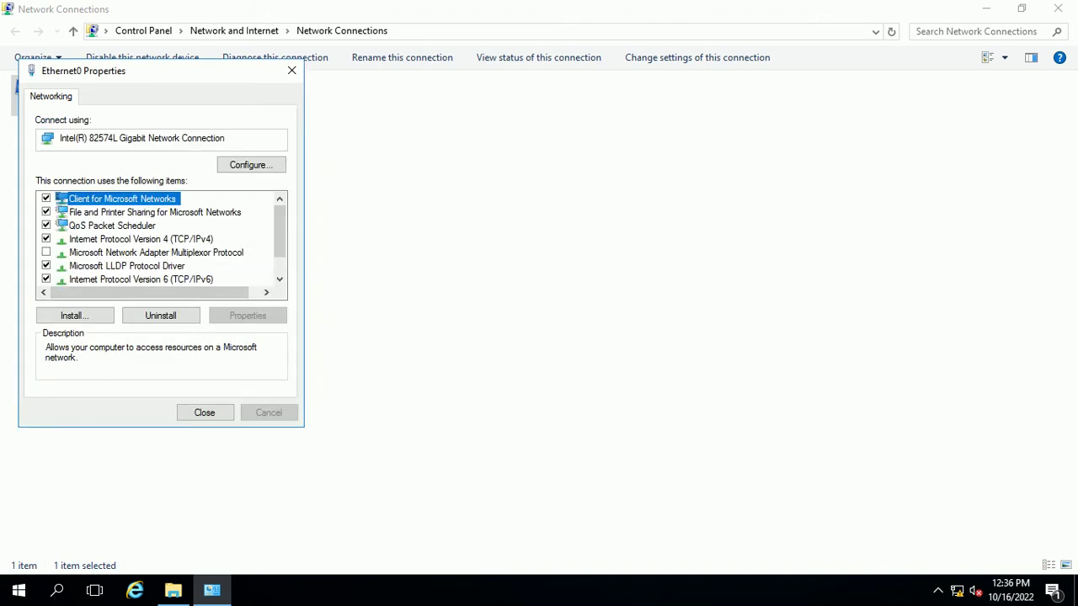
{"action": "key", "text": "Return"}
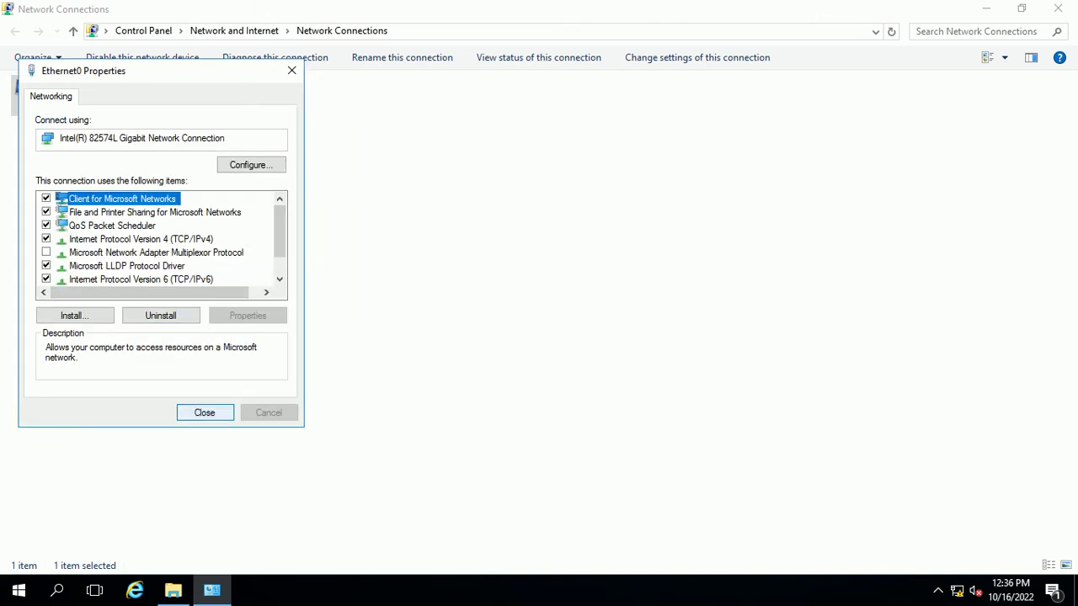
{"action": "left_click", "coordinate": [1021, 9]}
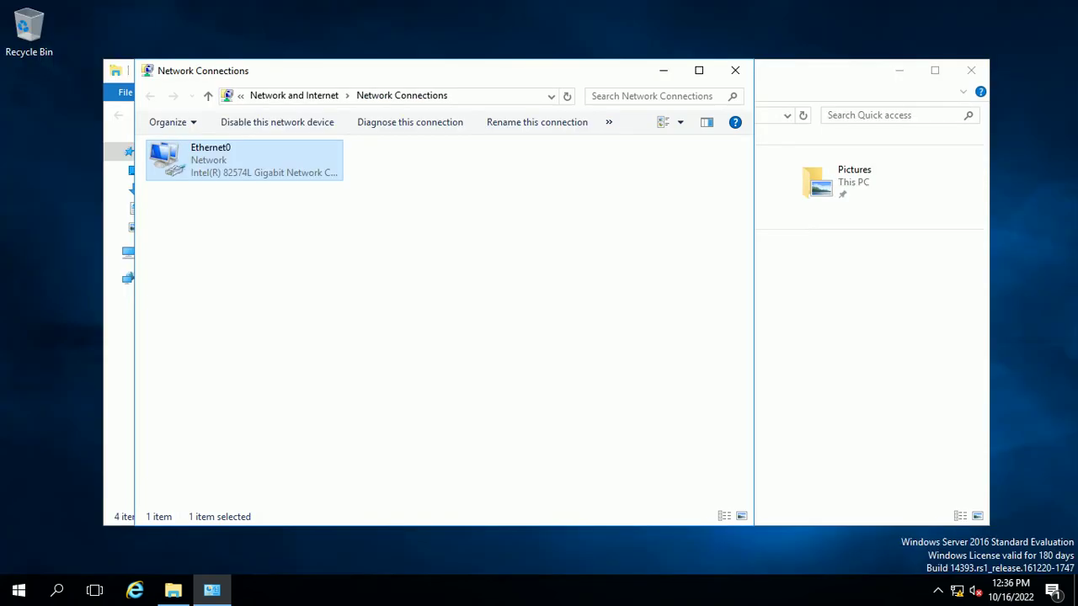
Step: Launch Server Manager on the 192.168.1.250 server
{"action": "left_click", "coordinate": [19, 590]}
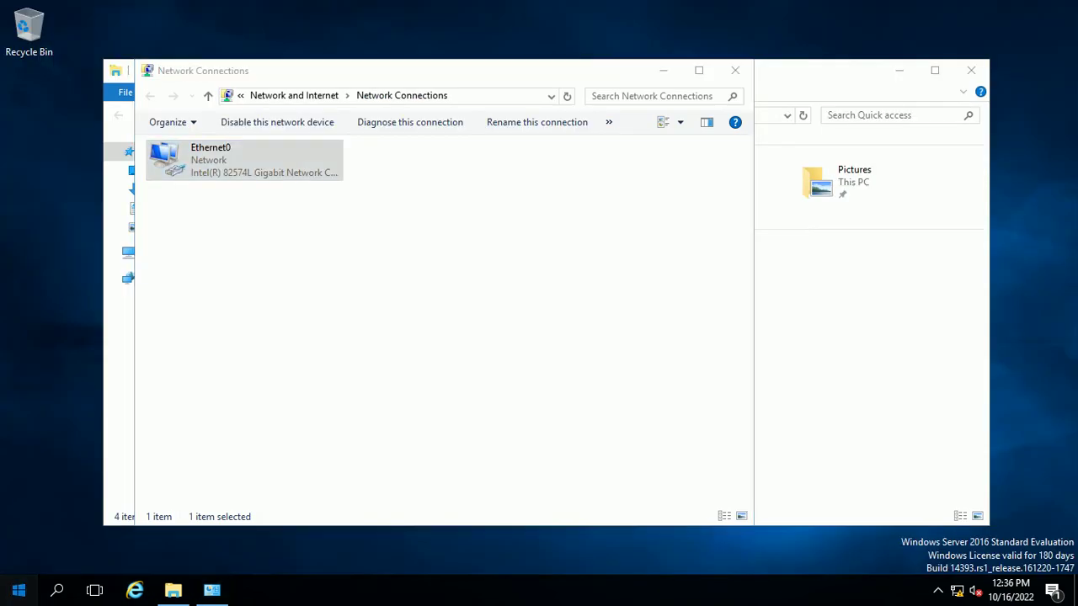
{"action": "left_click", "coordinate": [19, 590]}
{"action": "left_click", "coordinate": [18, 591]}
{"action": "left_click", "coordinate": [285, 155]}
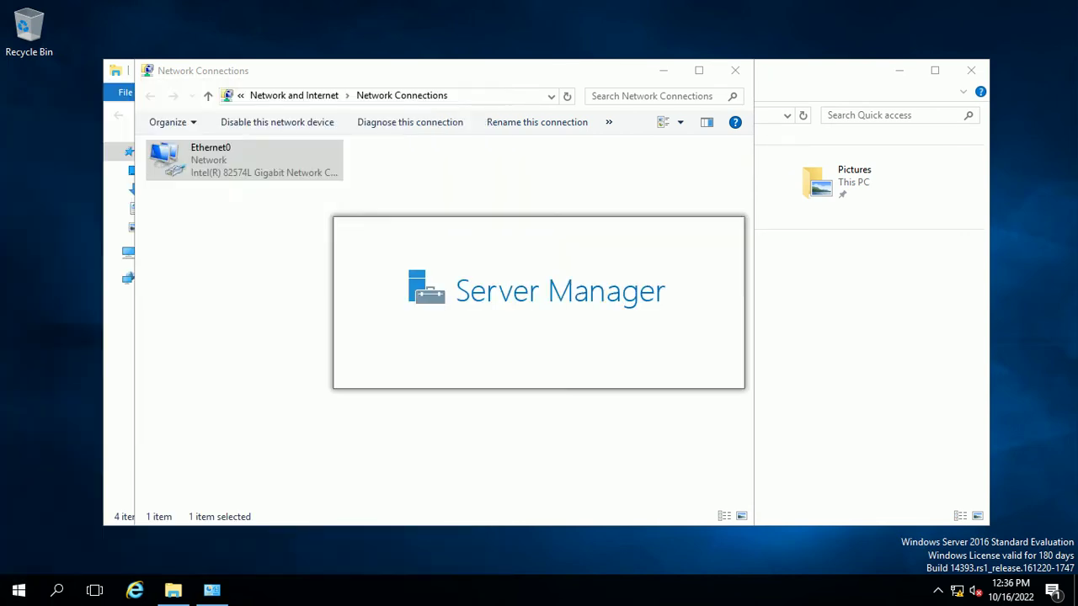
{"action": "left_click", "coordinate": [962, 43]}
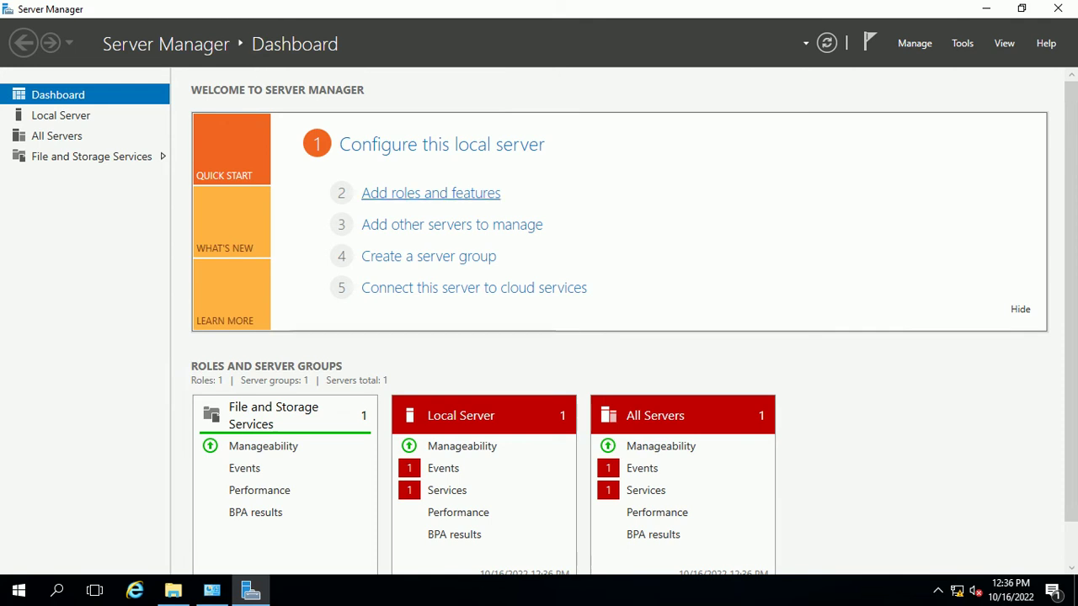
Step: Start adding roles and features, choosing role-based or feature-based installation on the RODC server from the server pool
{"action": "left_click", "coordinate": [430, 193]}
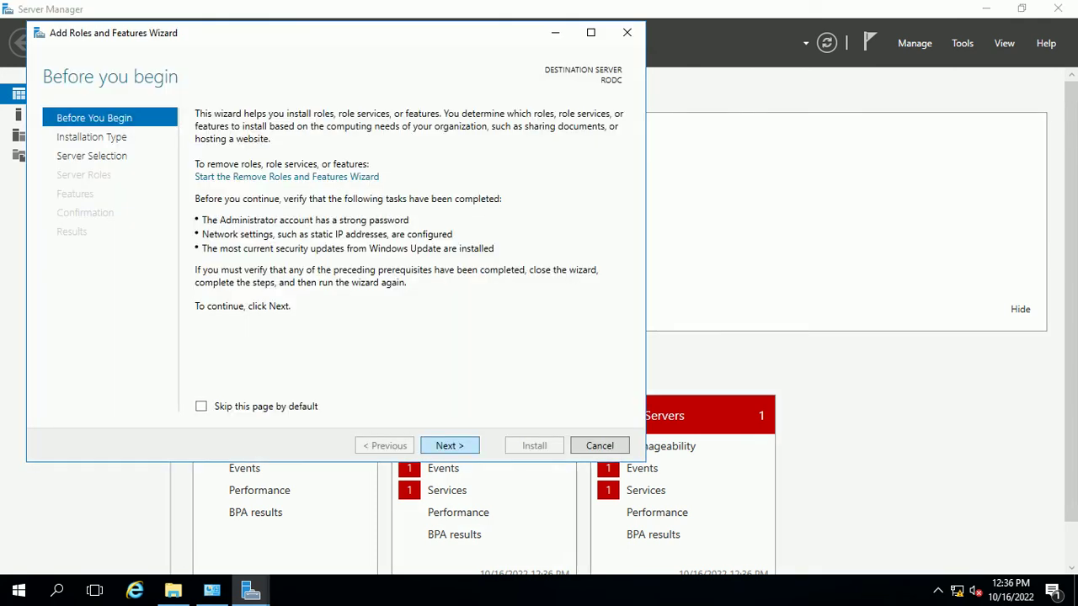
{"action": "left_click", "coordinate": [450, 445]}
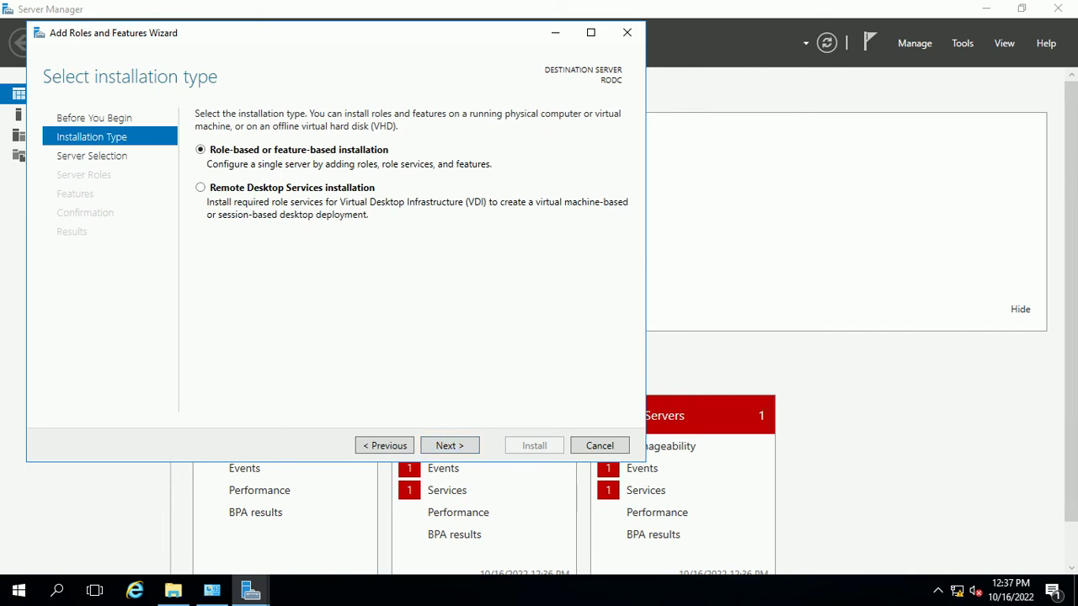
{"action": "left_click", "coordinate": [450, 446]}
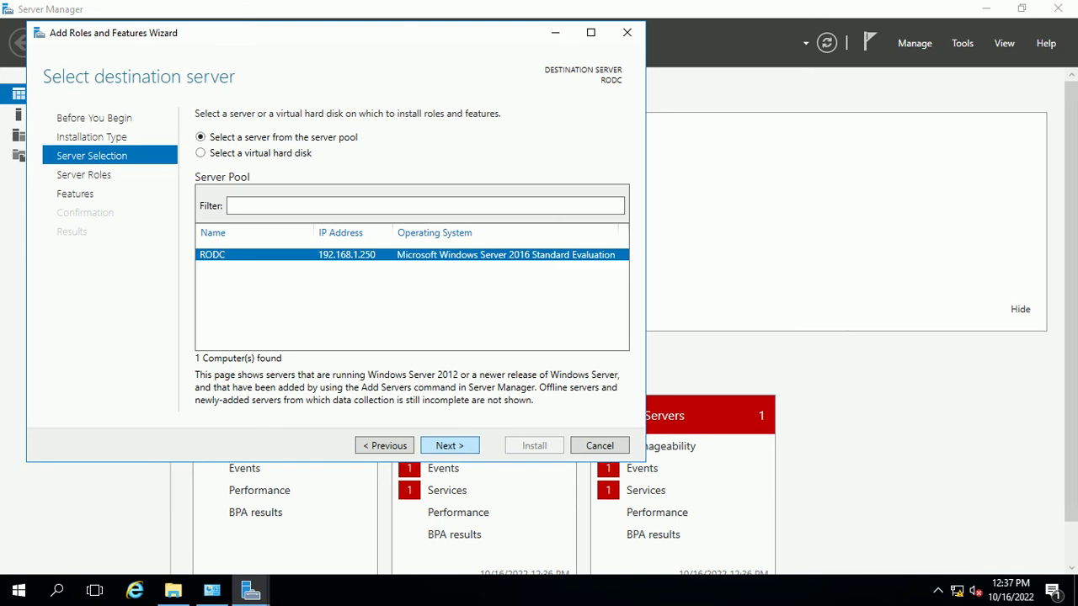
{"action": "left_click", "coordinate": [450, 445]}
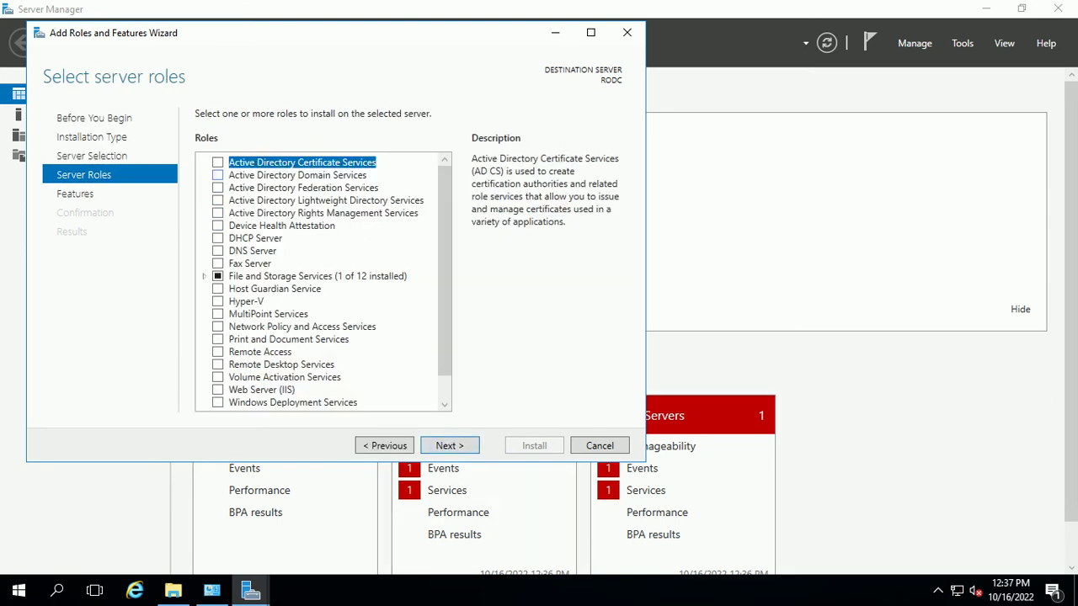
Step: Select the Active Directory Domain Services role with its required features and management tools, and proceed to feature selection
{"action": "left_click", "coordinate": [217, 174]}
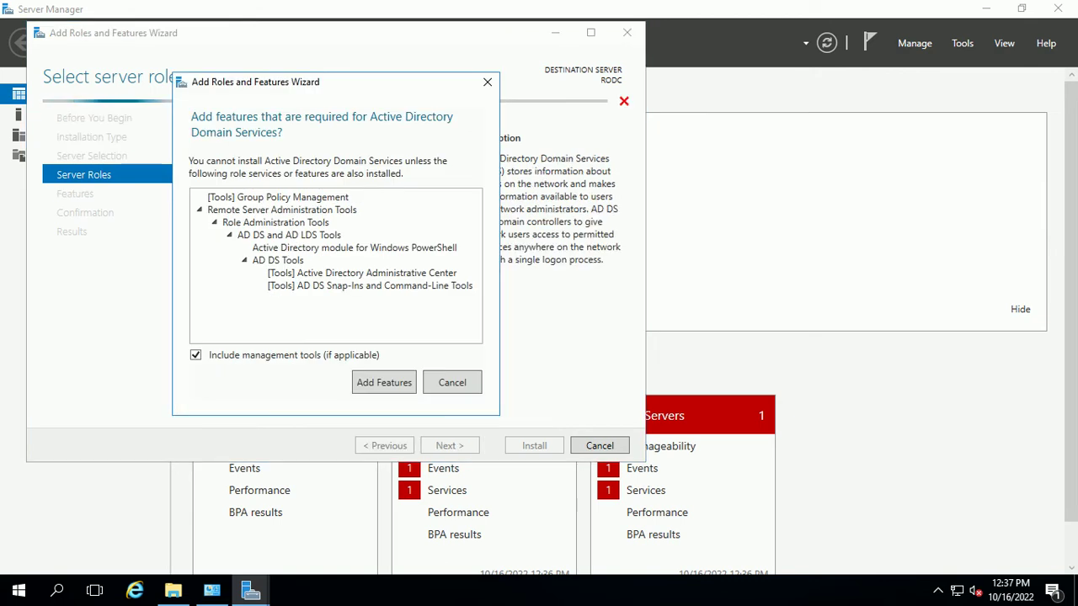
{"action": "key", "text": "Return"}
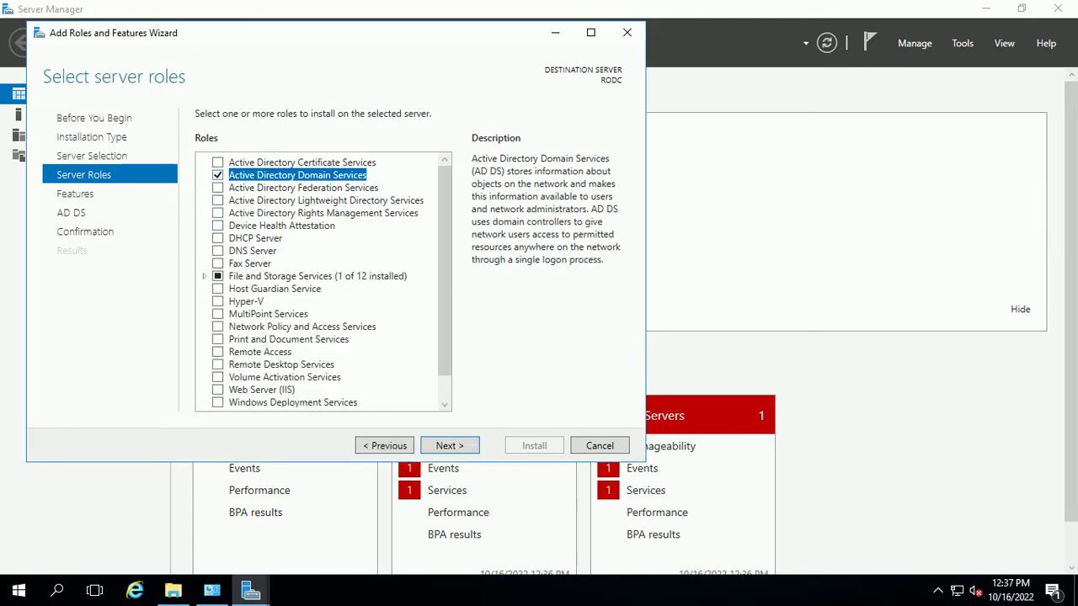
{"action": "key", "text": "Return"}
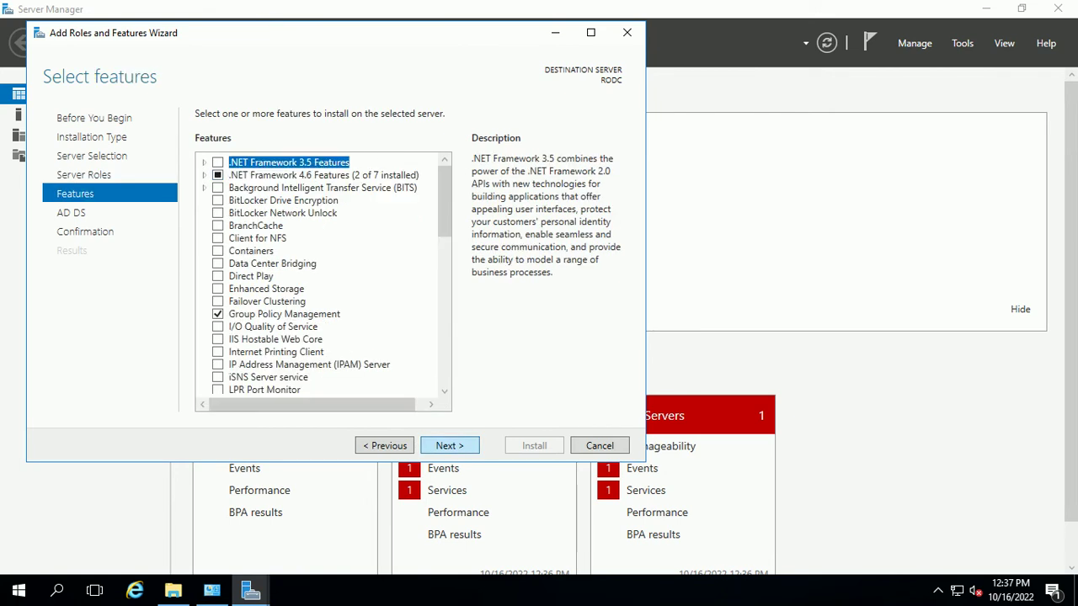
Step: Accept the default features and start installing Active Directory Domain Services on the RODC server
{"action": "key", "text": "Return"}
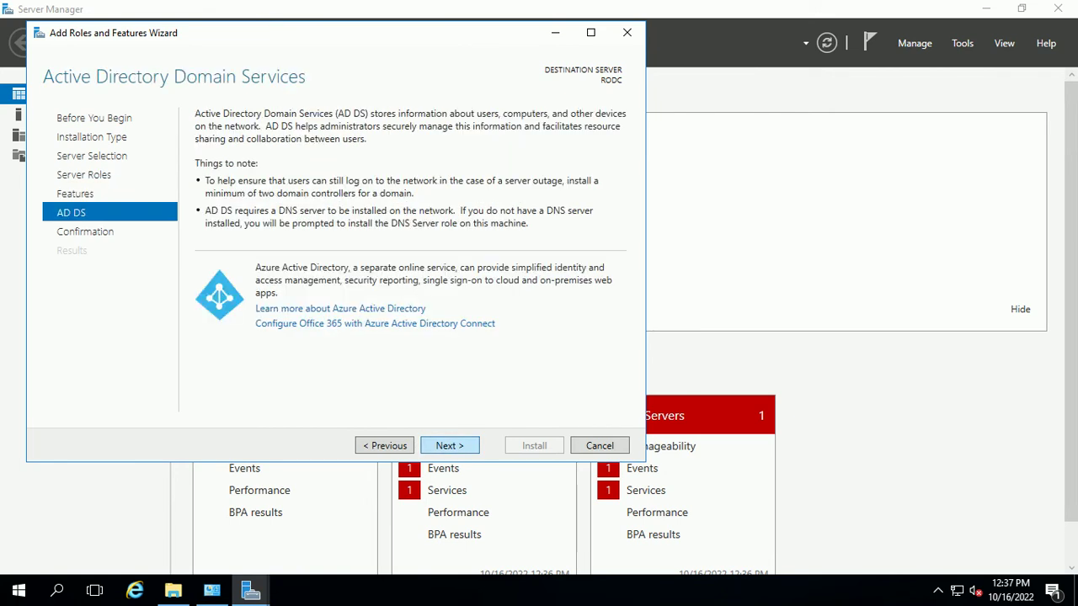
{"action": "key", "text": "Return"}
{"action": "key", "text": "Return"}
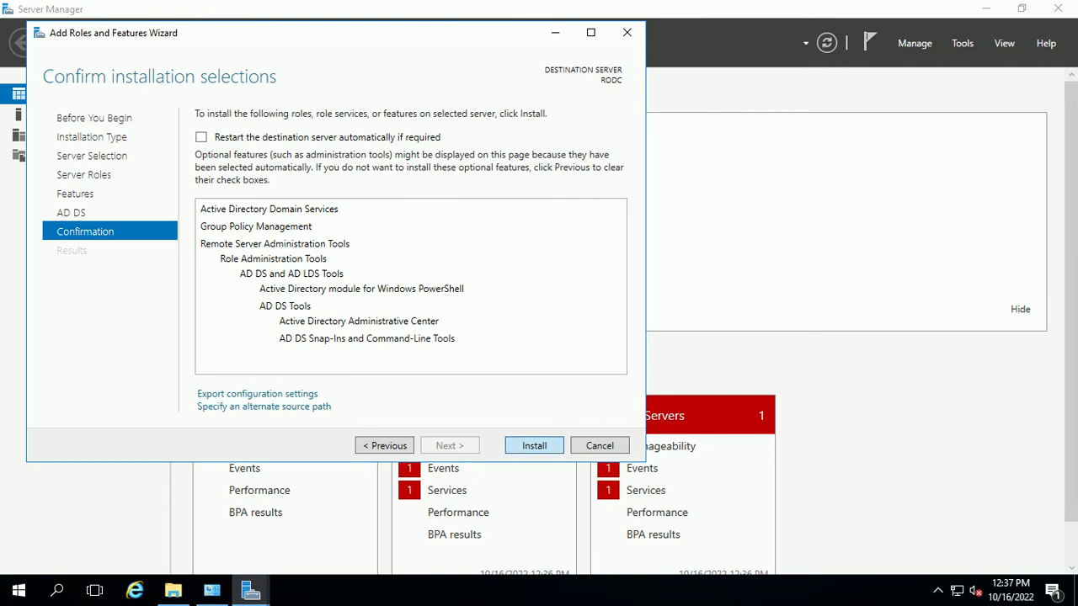
Step: Restore the 192.168.1.250 remote session to a window and clear the old pen annotations from the screen
{"action": "mouse_move", "coordinate": [714, 9]}
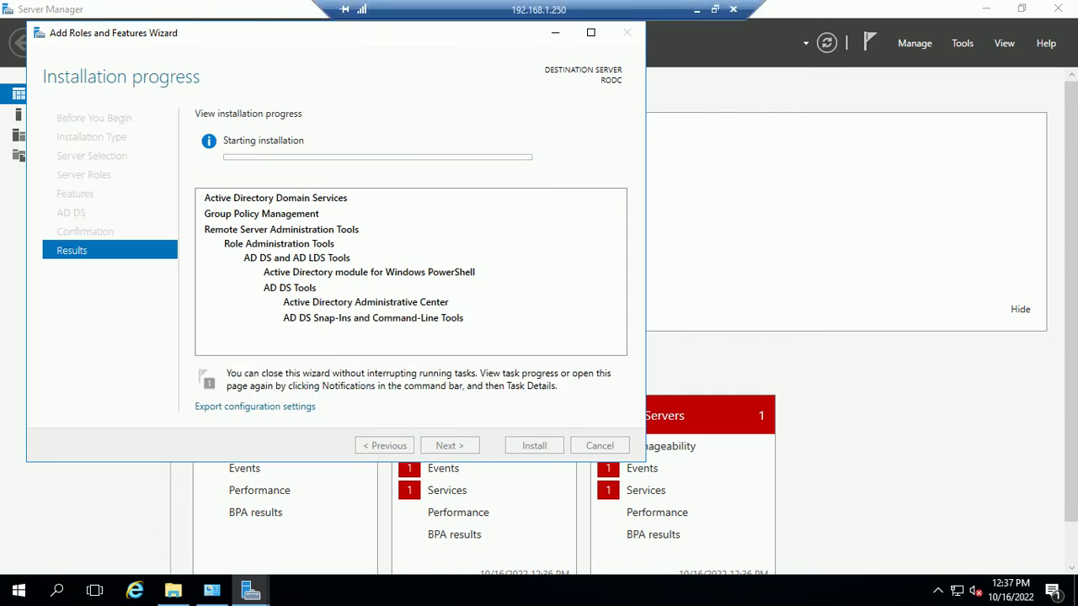
{"action": "left_click", "coordinate": [715, 9]}
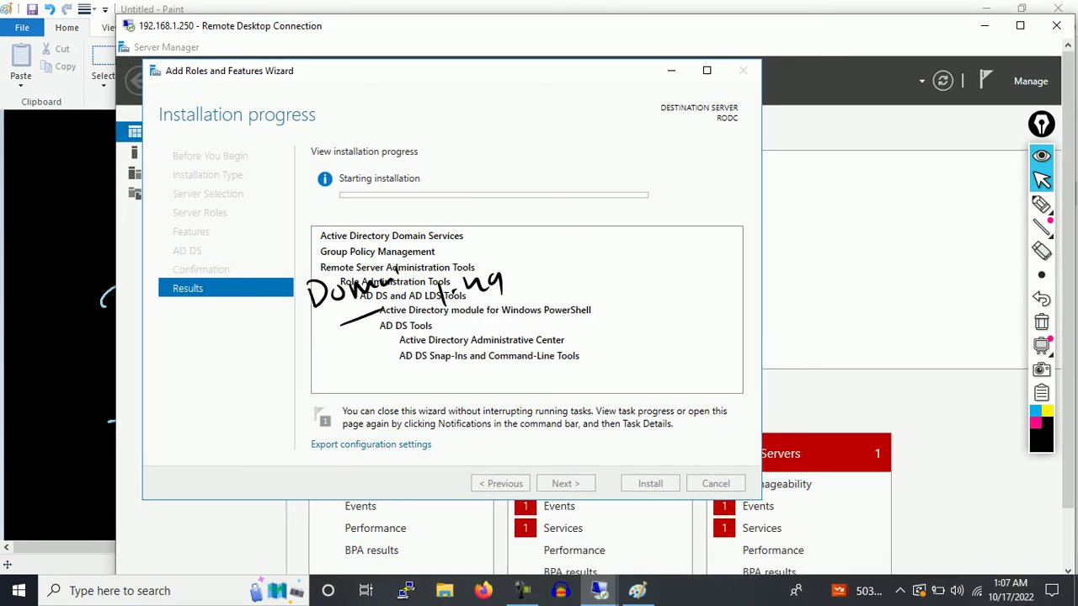
{"action": "left_click", "coordinate": [1041, 323]}
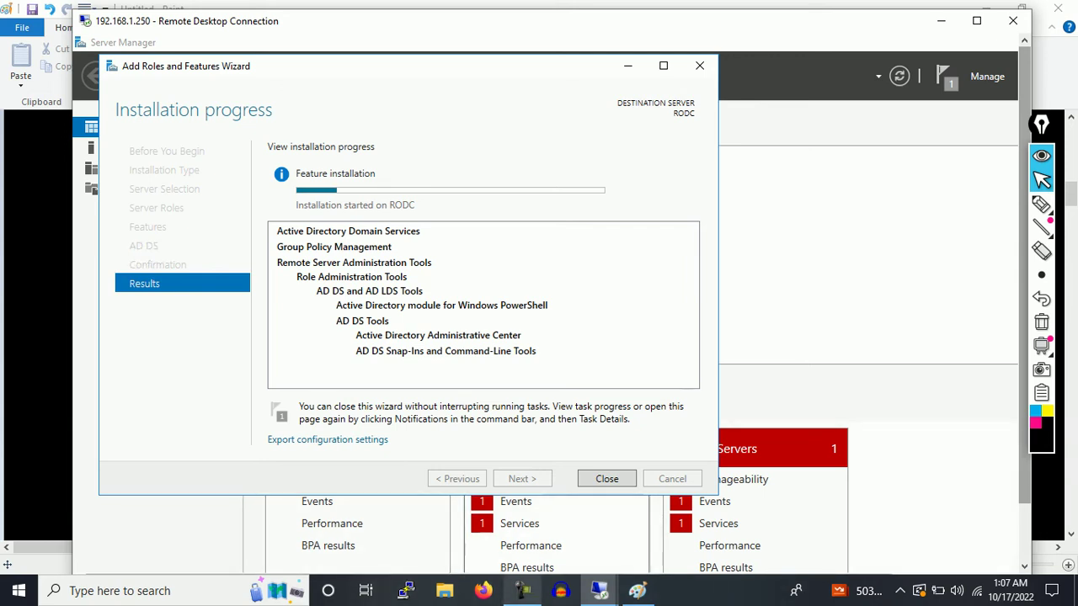
{"action": "left_click", "coordinate": [522, 590]}
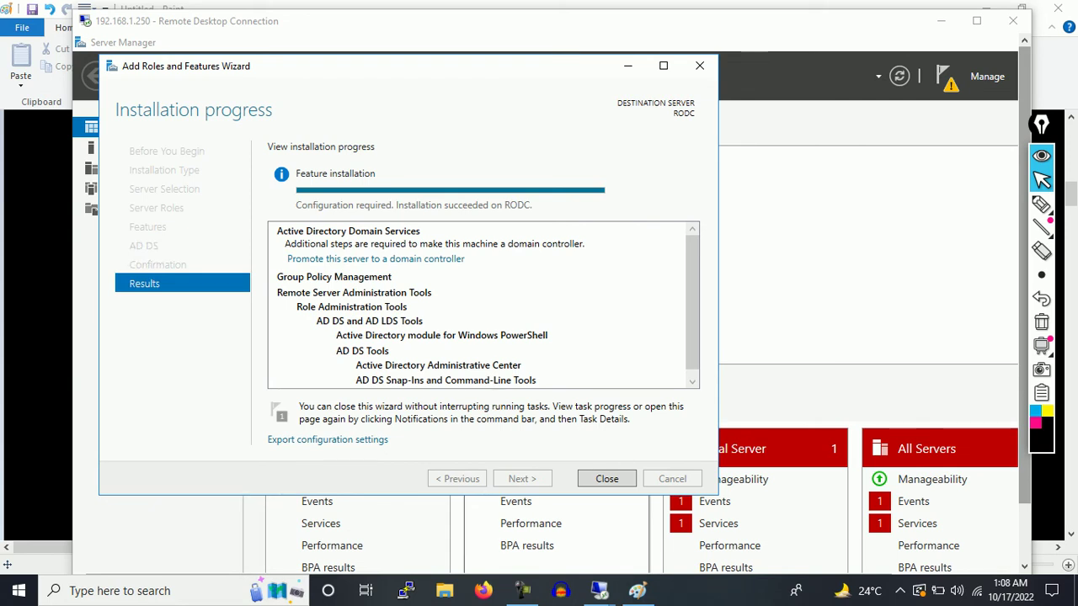
Step: Circle the "Promote this server to a domain controller" link with the annotation pen and handwrite short notes beside the wizard
{"action": "left_click", "coordinate": [1042, 203]}
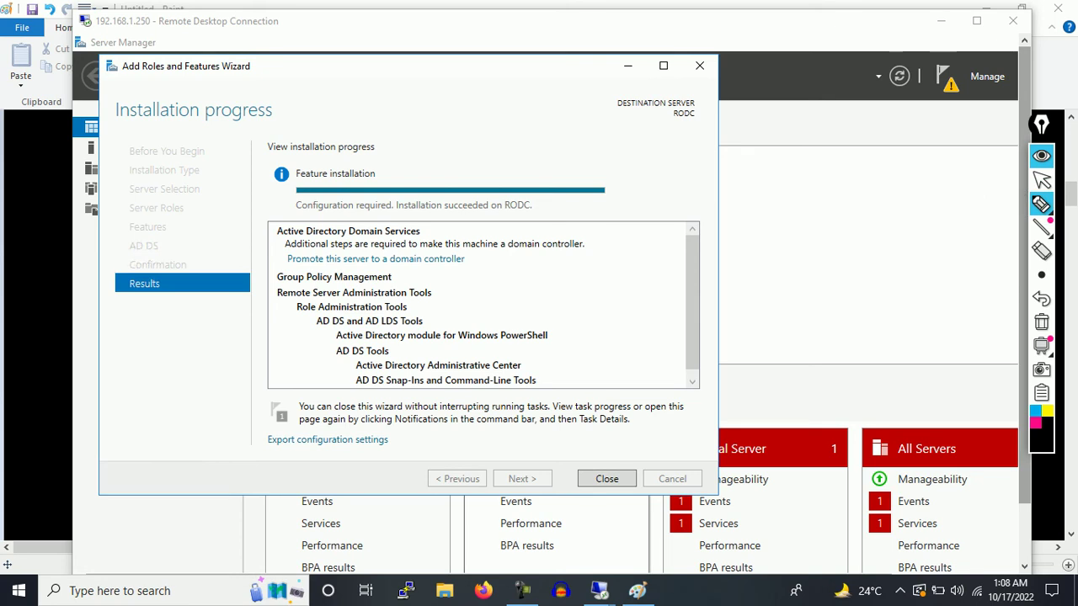
{"action": "mouse_move", "coordinate": [325, 242]}
{"action": "left_mouse_down"}
{"action": "mouse_move", "coordinate": [408, 287]}
{"action": "mouse_move", "coordinate": [330, 241]}
{"action": "left_mouse_up"}
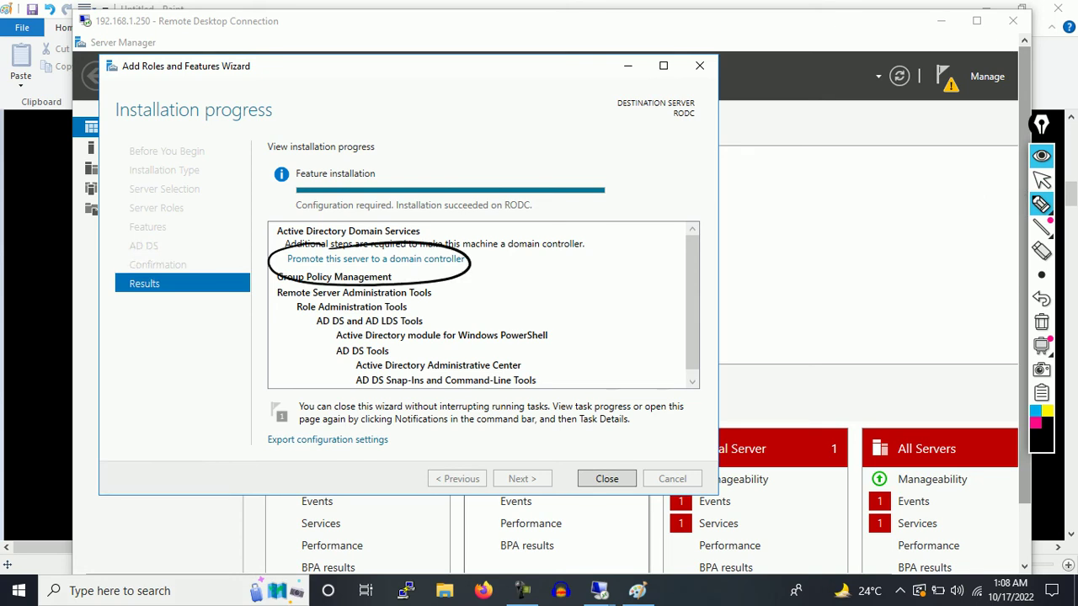
{"action": "mouse_move", "coordinate": [795, 218]}
{"action": "left_mouse_down"}
{"action": "mouse_move", "coordinate": [851, 228]}
{"action": "mouse_move", "coordinate": [838, 242]}
{"action": "left_mouse_up"}
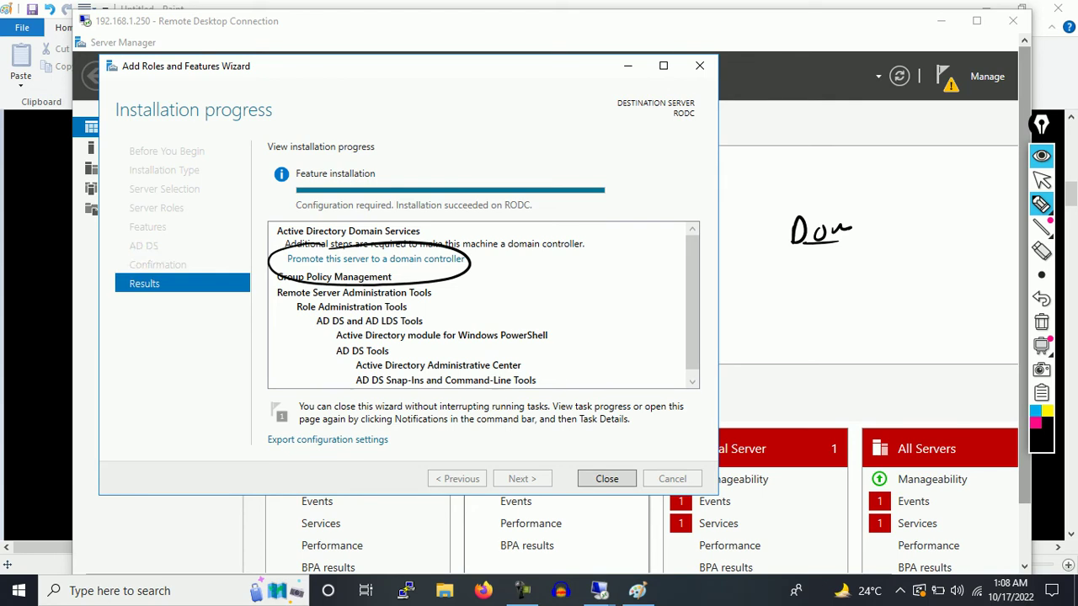
{"action": "mouse_move", "coordinate": [760, 185]}
{"action": "left_mouse_down"}
{"action": "mouse_move", "coordinate": [761, 200]}
{"action": "mouse_move", "coordinate": [768, 185]}
{"action": "mouse_move", "coordinate": [781, 202]}
{"action": "left_mouse_up"}
{"action": "left_click_drag", "start_coordinate": [795, 184], "coordinate": [788, 203]}
{"action": "left_click_drag", "start_coordinate": [808, 184], "coordinate": [816, 199]}
{"action": "left_click_drag", "start_coordinate": [768, 202], "coordinate": [832, 200]}
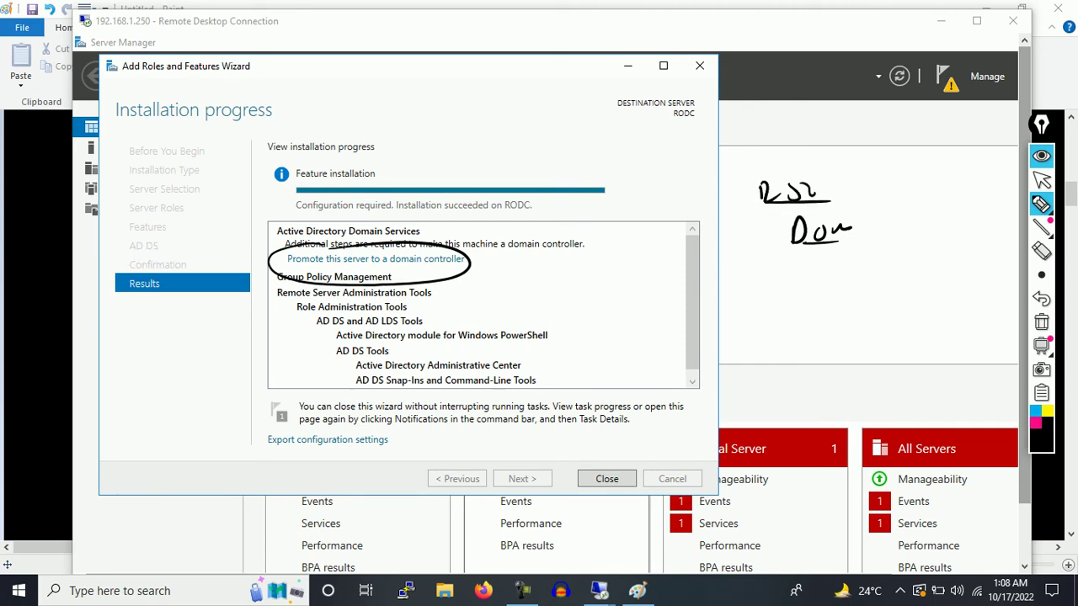
{"action": "left_click", "coordinate": [1042, 180]}
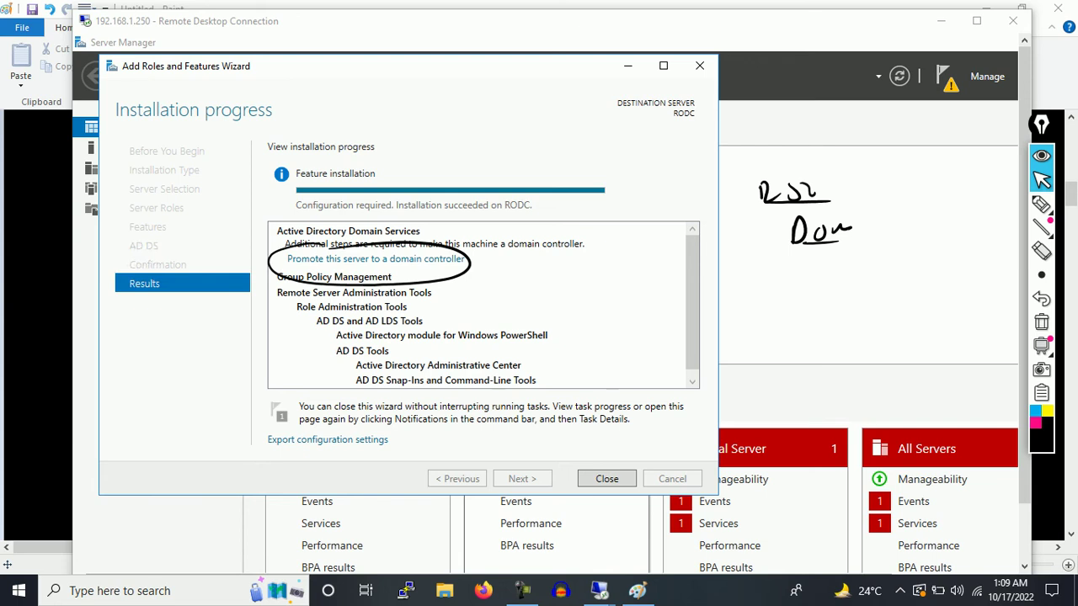
Step: Switch to the 192.168.1.49 remote session and clear the pen annotations from the screen
{"action": "left_click", "coordinate": [941, 21]}
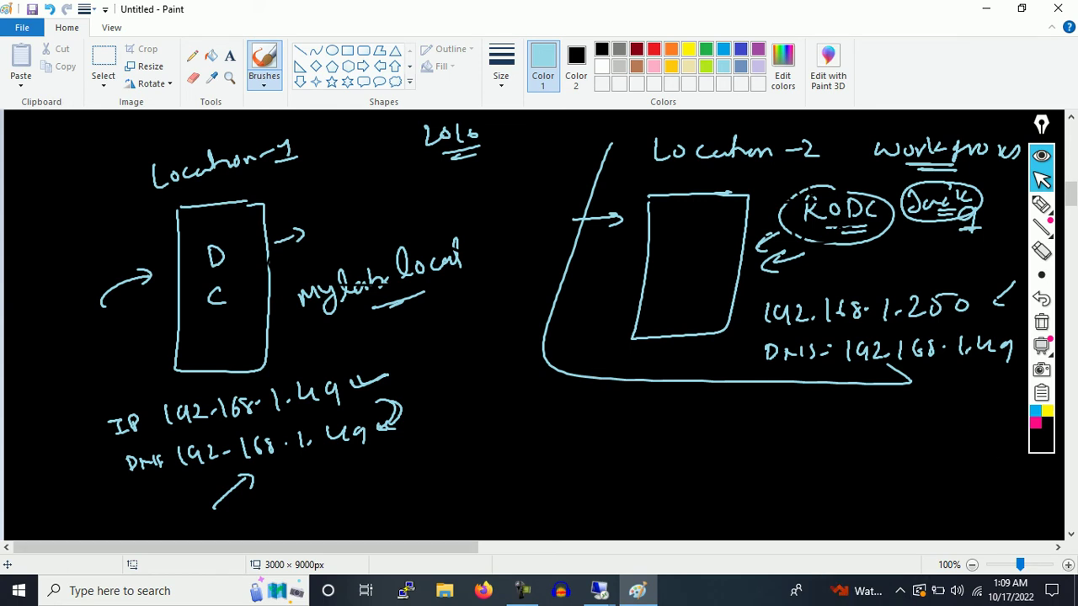
{"action": "left_click", "coordinate": [599, 590]}
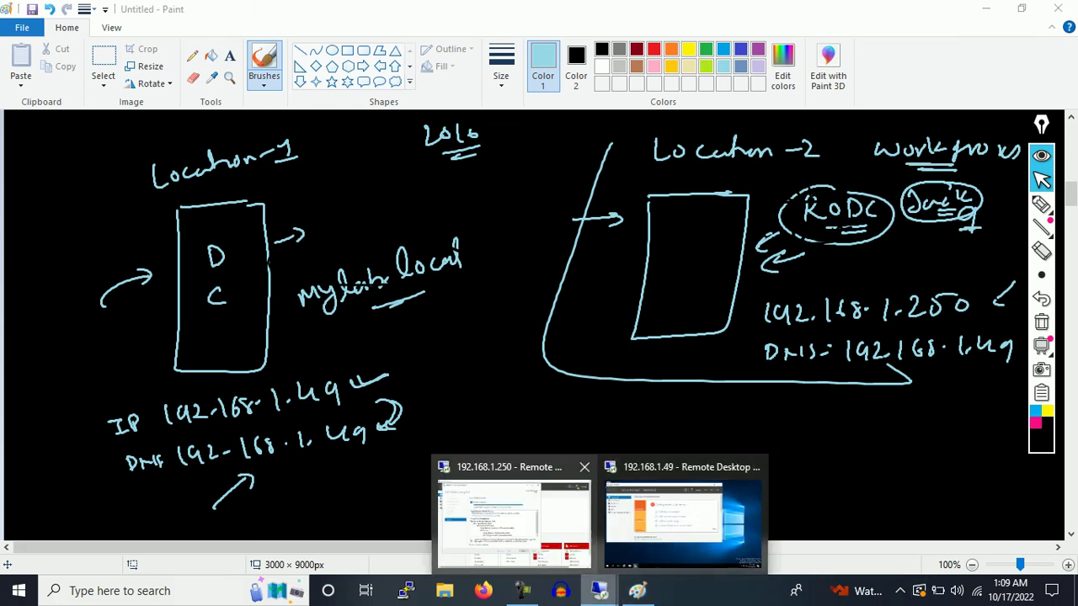
{"action": "left_click", "coordinate": [684, 518]}
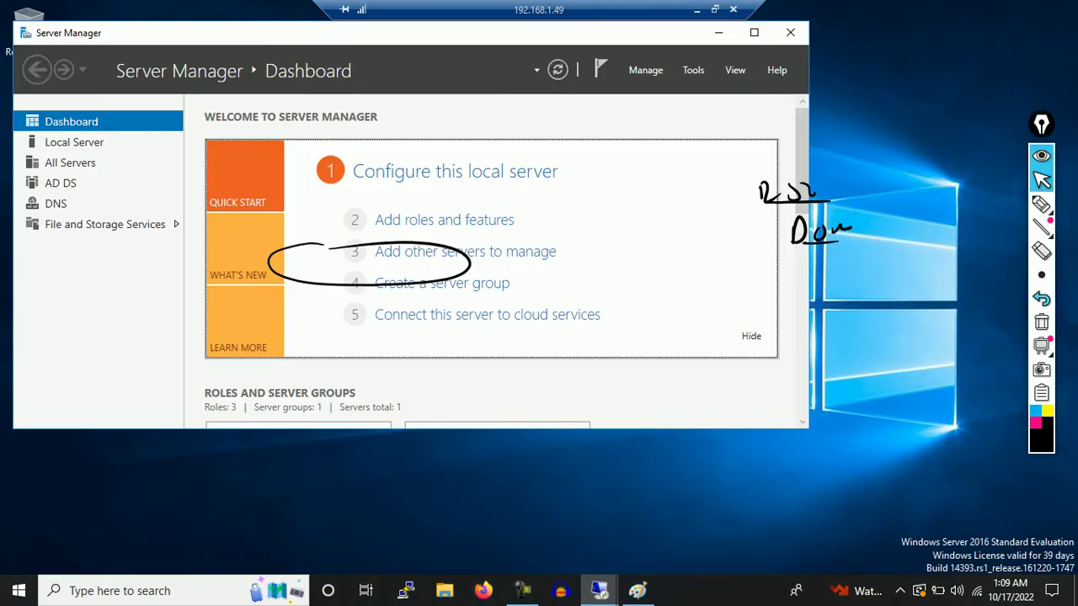
{"action": "left_click", "coordinate": [1041, 322]}
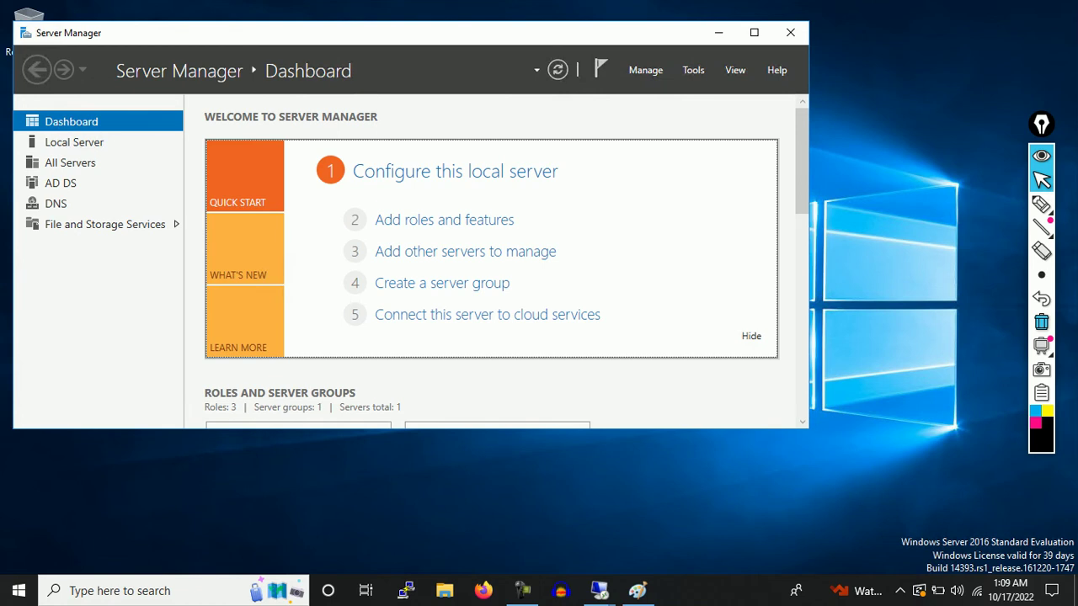
Step: Launch Active Directory Users and Computers on the 192.168.1.49 server and close Server Manager
{"action": "left_click", "coordinate": [693, 70]}
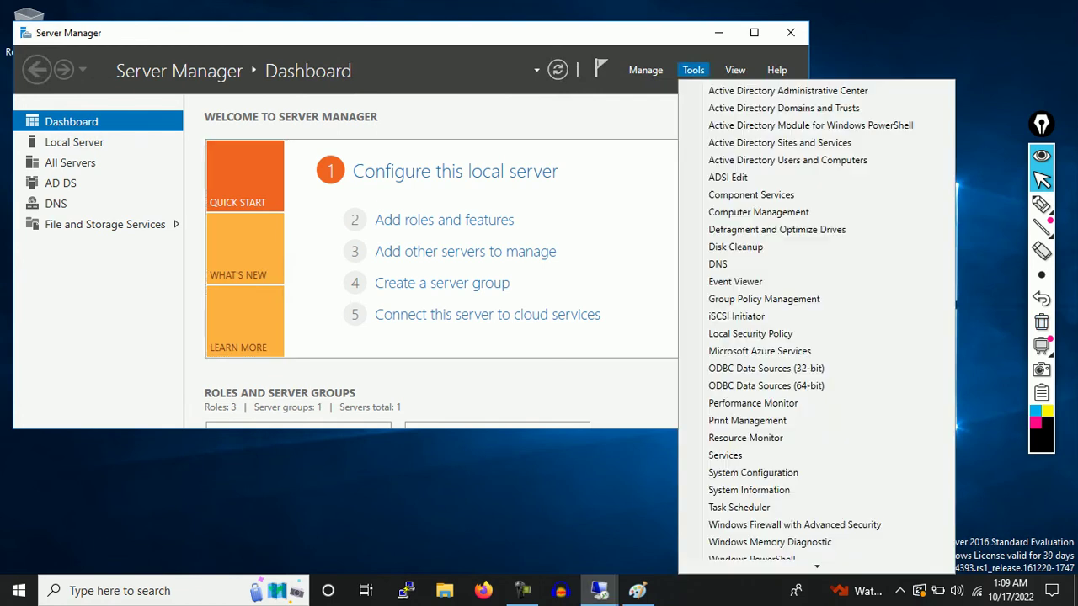
{"action": "left_click", "coordinate": [788, 160]}
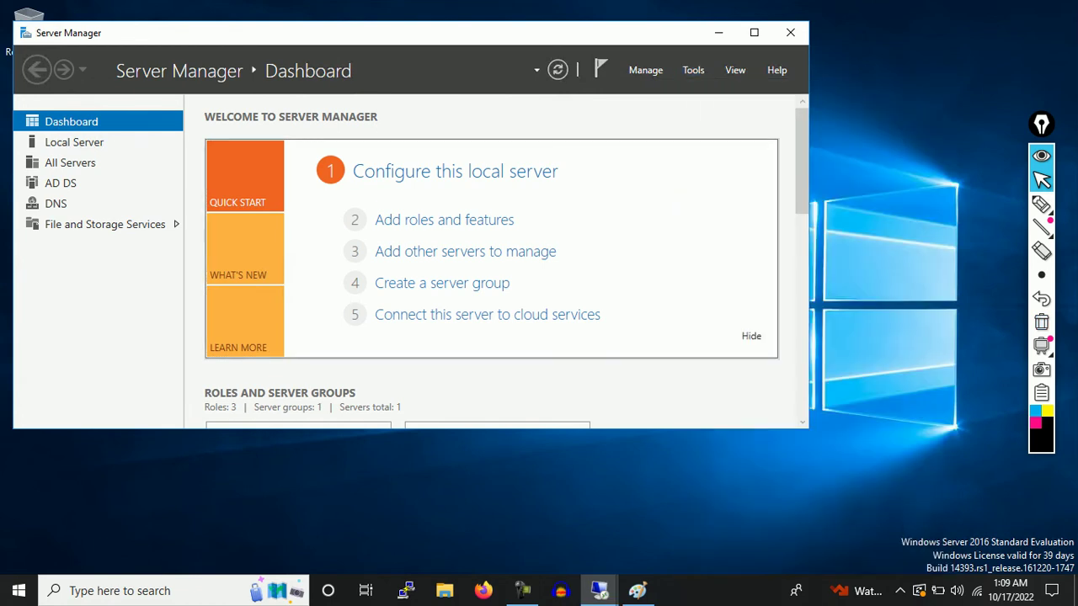
{"action": "left_click", "coordinate": [693, 70]}
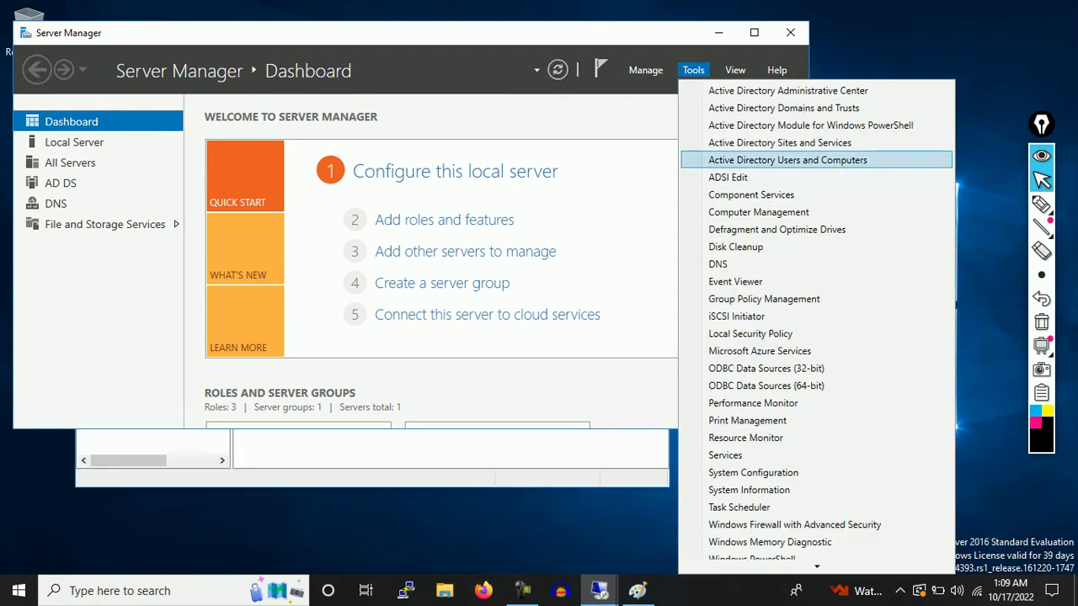
{"action": "key", "text": "Return"}
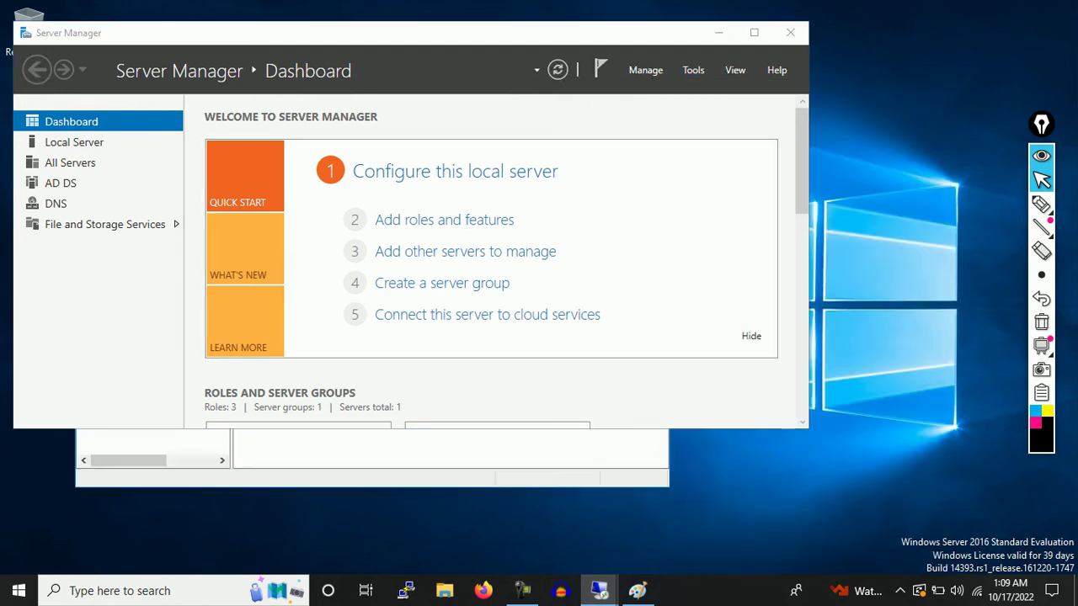
{"action": "left_click", "coordinate": [790, 33]}
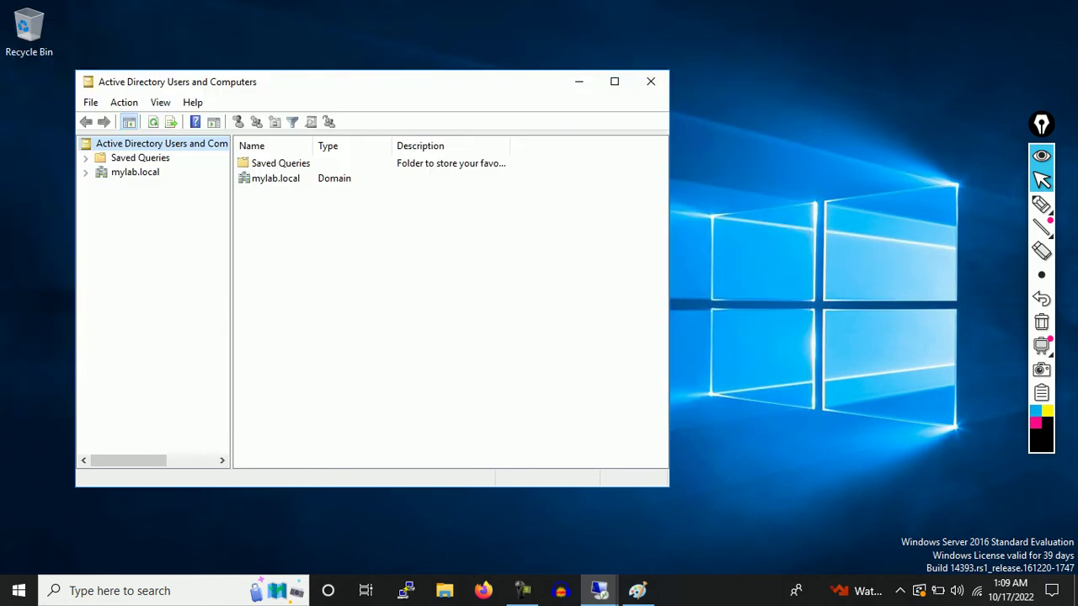
Step: Enlarge the Active Directory Users and Computers window and open the Users container of the mylab.local domain
{"action": "left_click", "coordinate": [85, 172]}
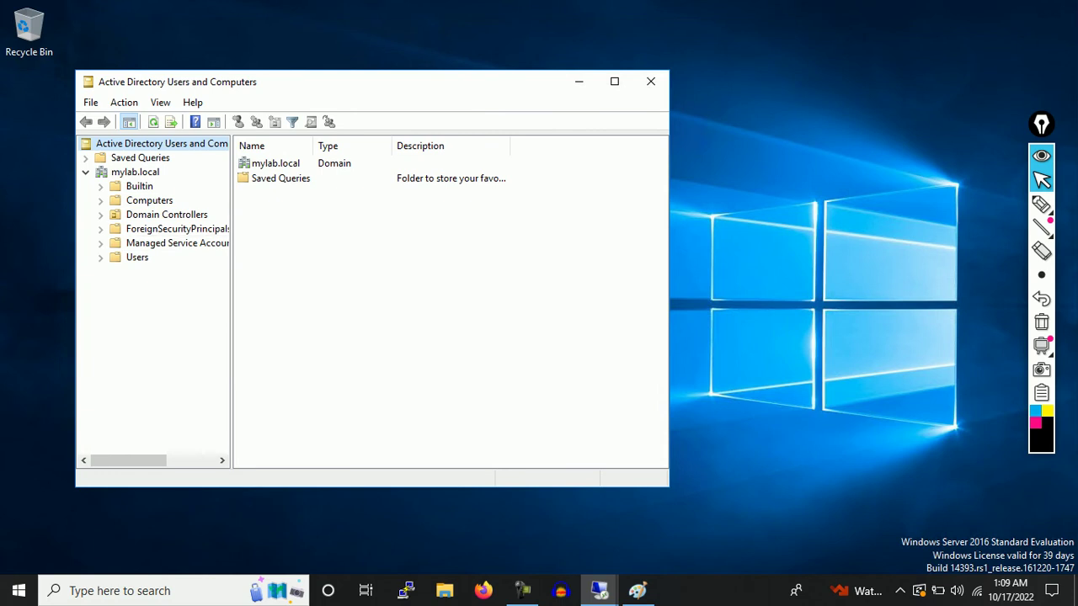
{"action": "left_click_drag", "start_coordinate": [668, 486], "coordinate": [769, 515]}
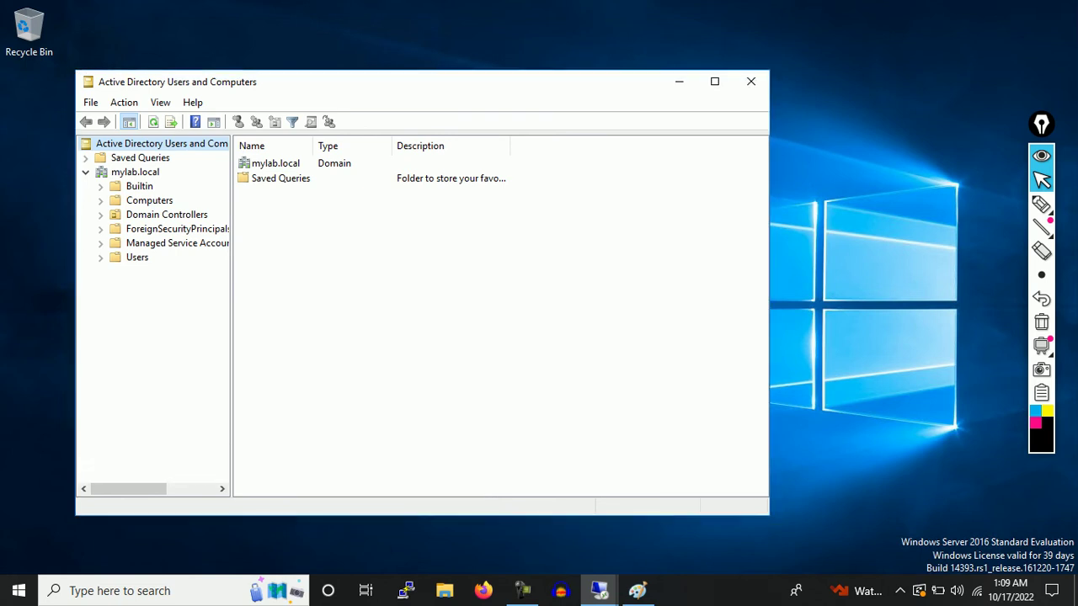
{"action": "left_click", "coordinate": [136, 257]}
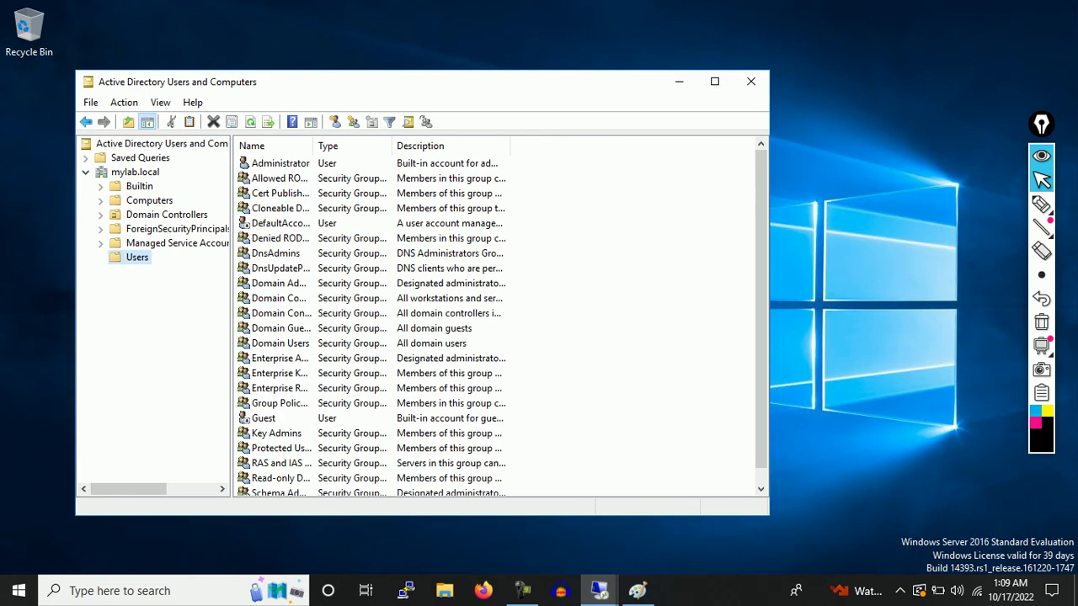
Step: Start a new user in the Users container, entering the user's first name and logon name in the mylab.local domain
{"action": "right_click", "coordinate": [137, 257]}
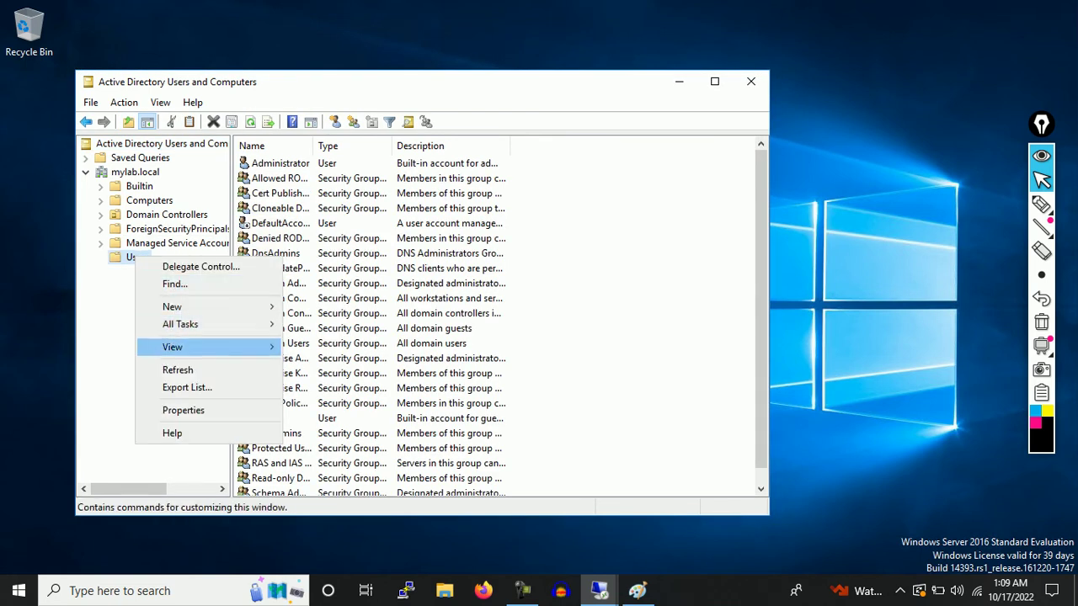
{"action": "mouse_move", "coordinate": [172, 307]}
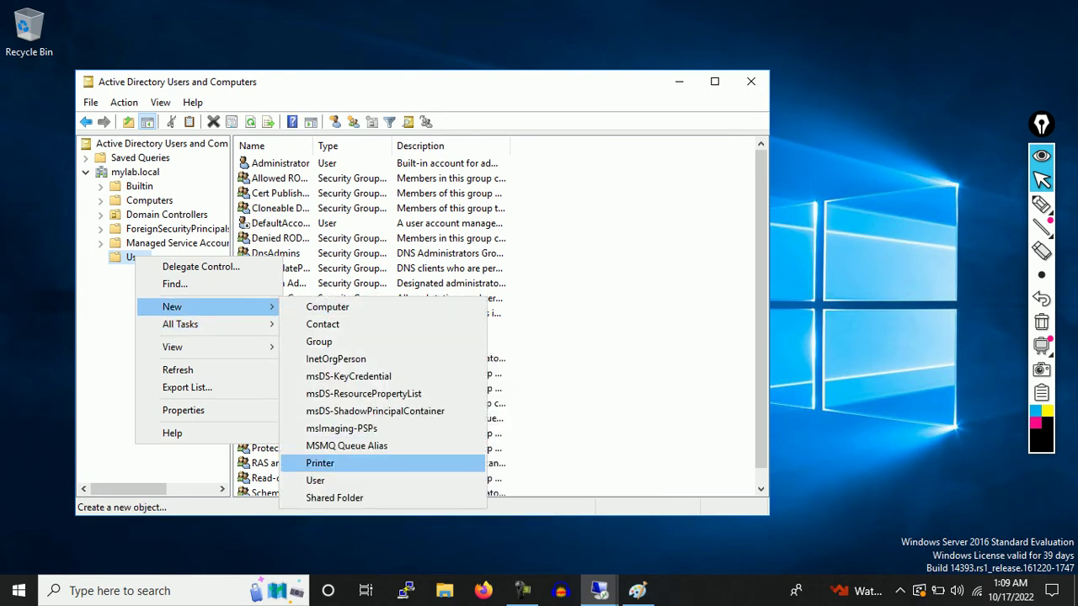
{"action": "left_click", "coordinate": [315, 480]}
{"action": "type", "text": "Jack"}
{"action": "key", "text": "Tab"}
{"action": "key", "text": "Tab"}
{"action": "key", "text": "Tab"}
{"action": "key", "text": "Tab"}
{"action": "type", "text": "jack"}
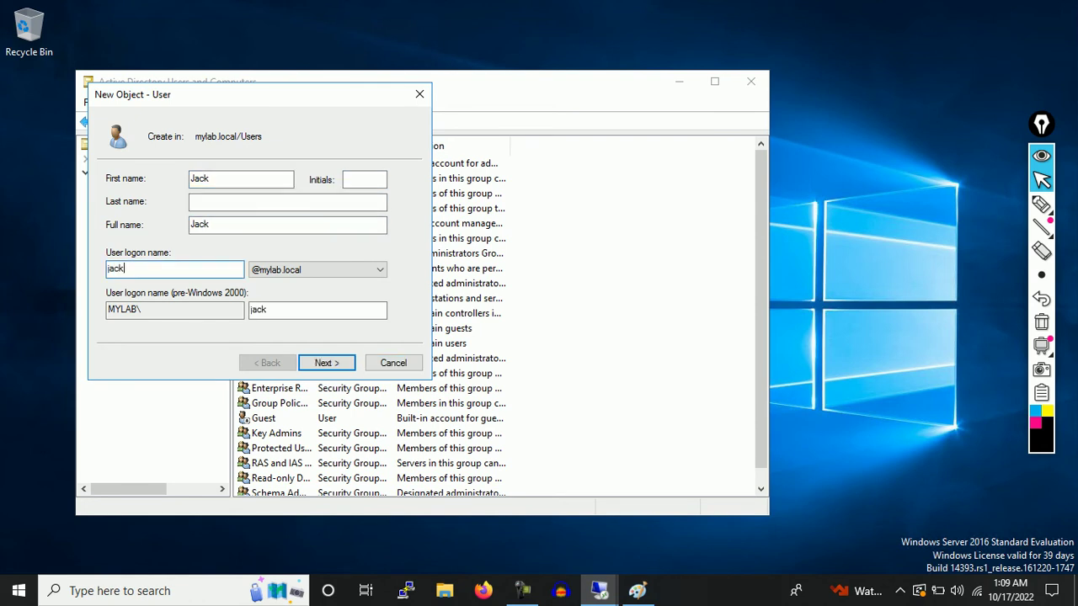
{"action": "key", "text": "Return"}
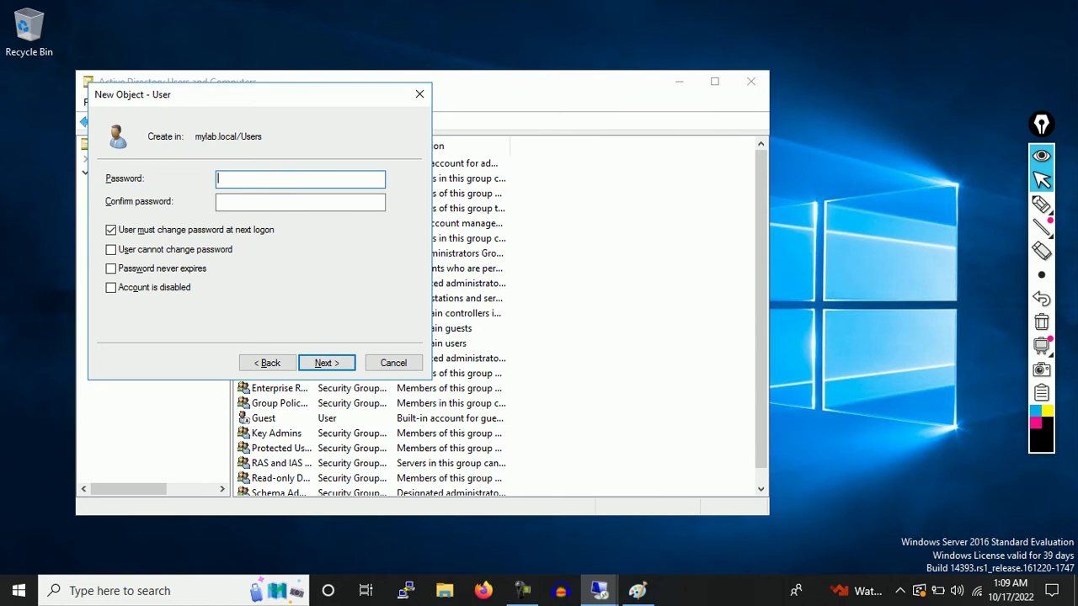
Step: Enter and confirm the account password, turn off the password change at next logon, and finish creating the user
{"action": "type", "text": "*********"}
{"action": "key", "text": "Tab"}
{"action": "type", "text": "*********"}
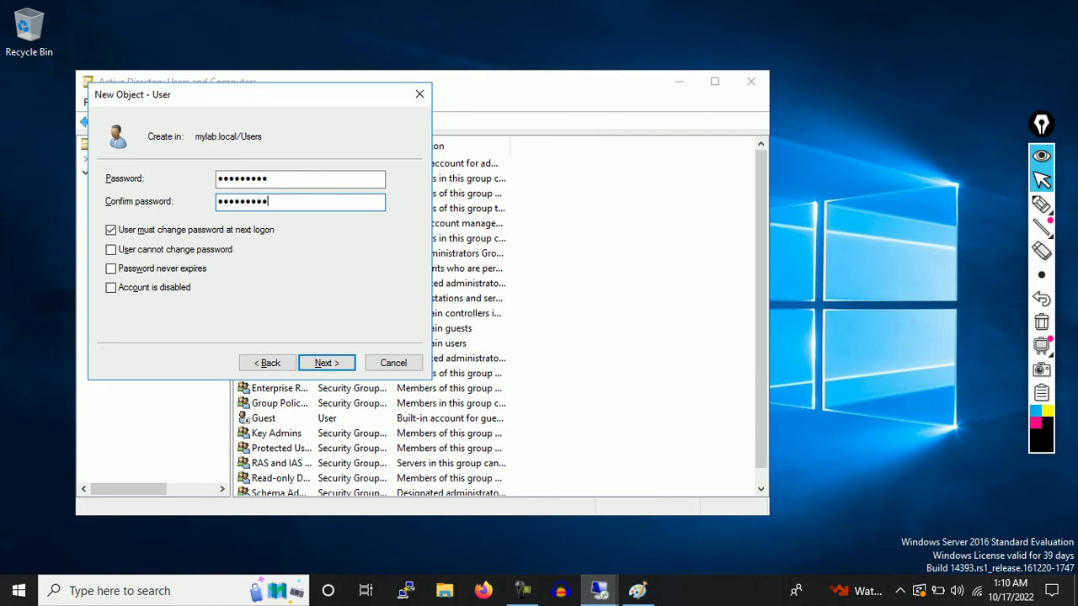
{"action": "key", "text": "Tab"}
{"action": "key", "text": "space"}
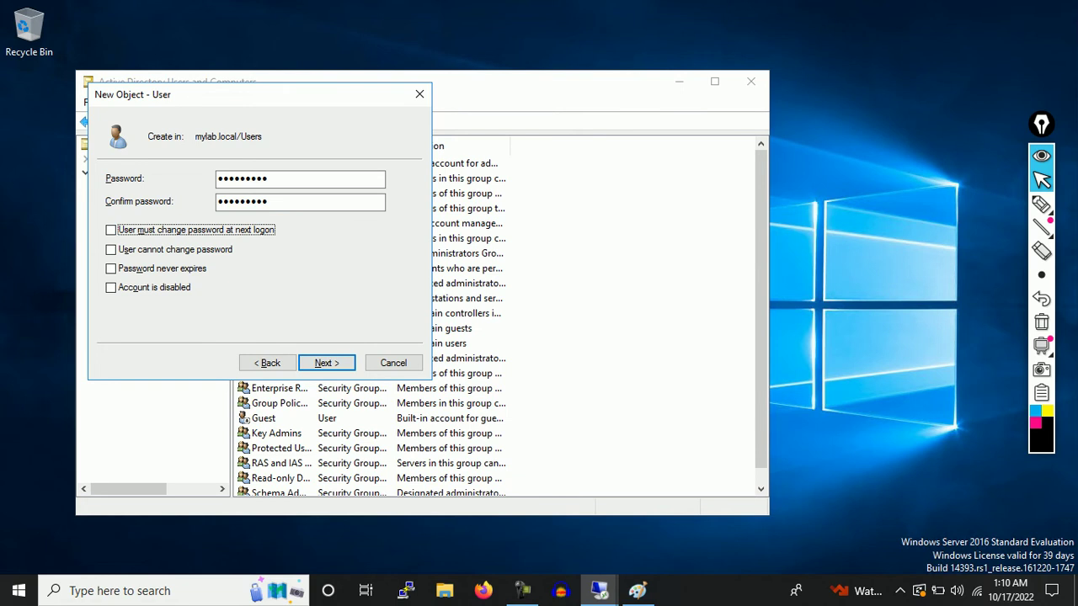
{"action": "key", "text": "Return"}
{"action": "key", "text": "Return"}
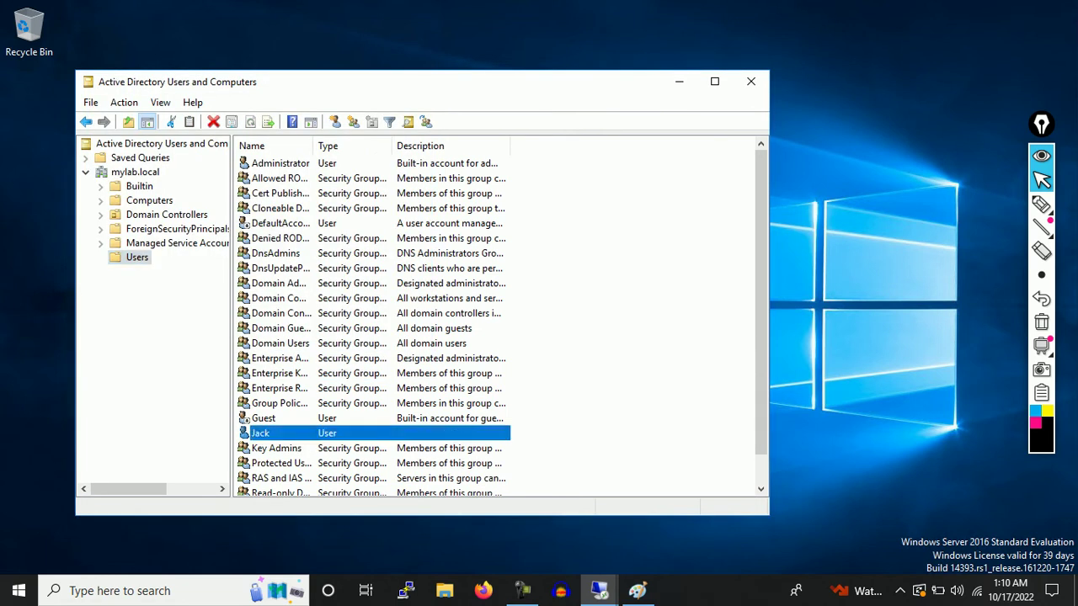
Step: Check the new user's group memberships in its properties and close them without changes
{"action": "key", "text": "Return"}
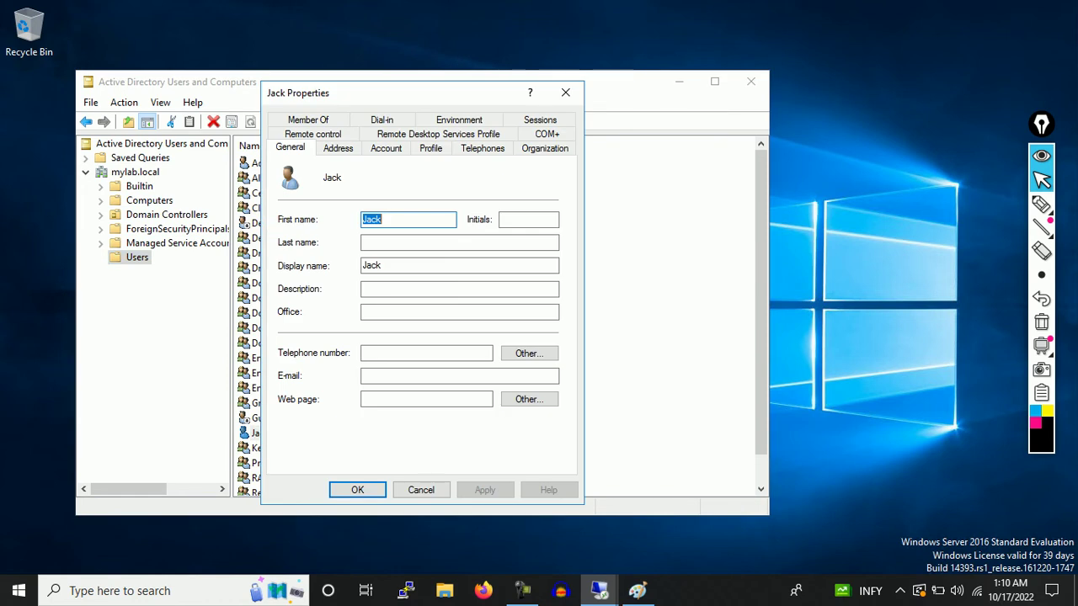
{"action": "left_click", "coordinate": [308, 120]}
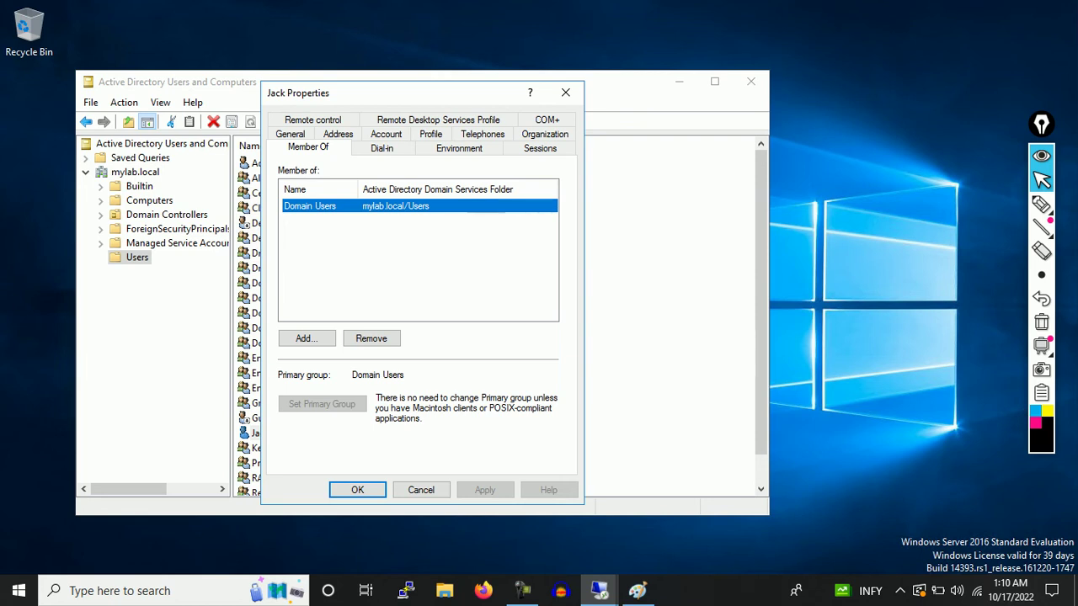
{"action": "left_click", "coordinate": [565, 92]}
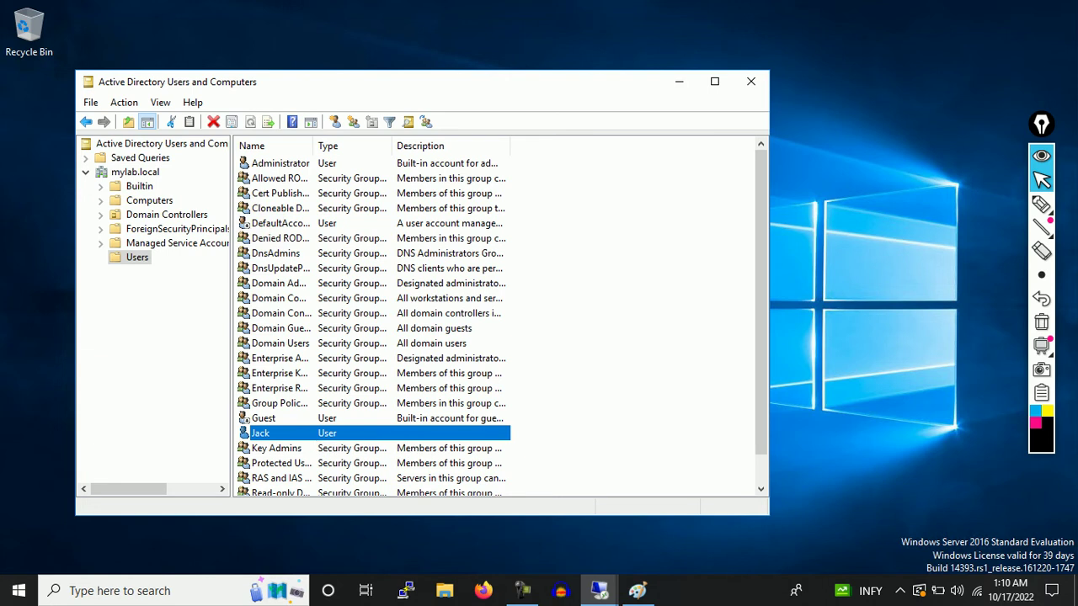
Step: Widen the window and its directory tree, and list the contents of the Domain Controllers organizational unit
{"action": "left_click_drag", "start_coordinate": [768, 295], "coordinate": [1028, 294]}
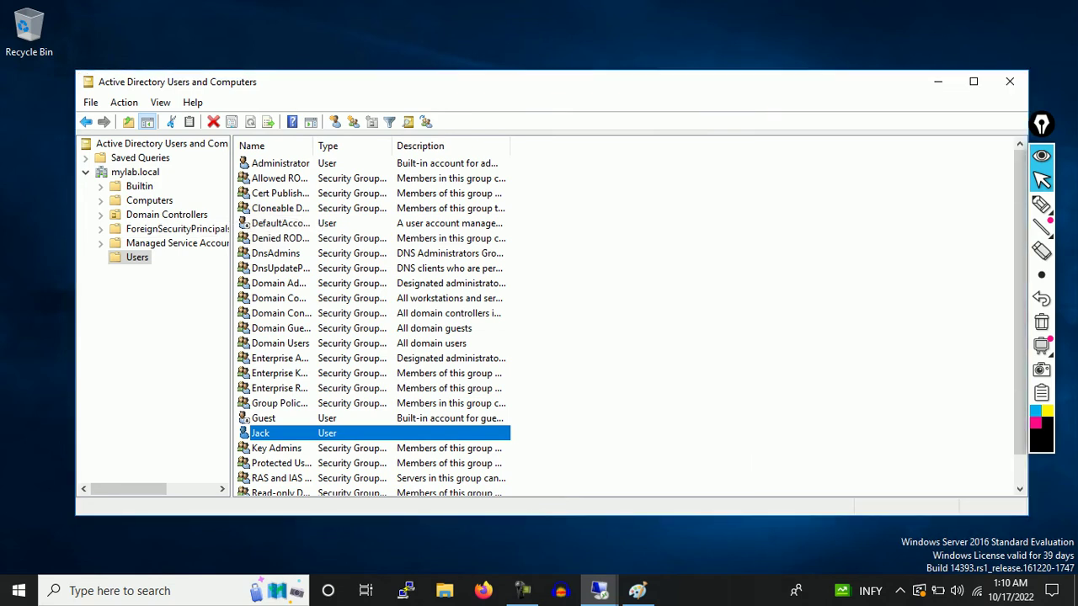
{"action": "left_click_drag", "start_coordinate": [230, 295], "coordinate": [352, 295]}
{"action": "left_click", "coordinate": [166, 214]}
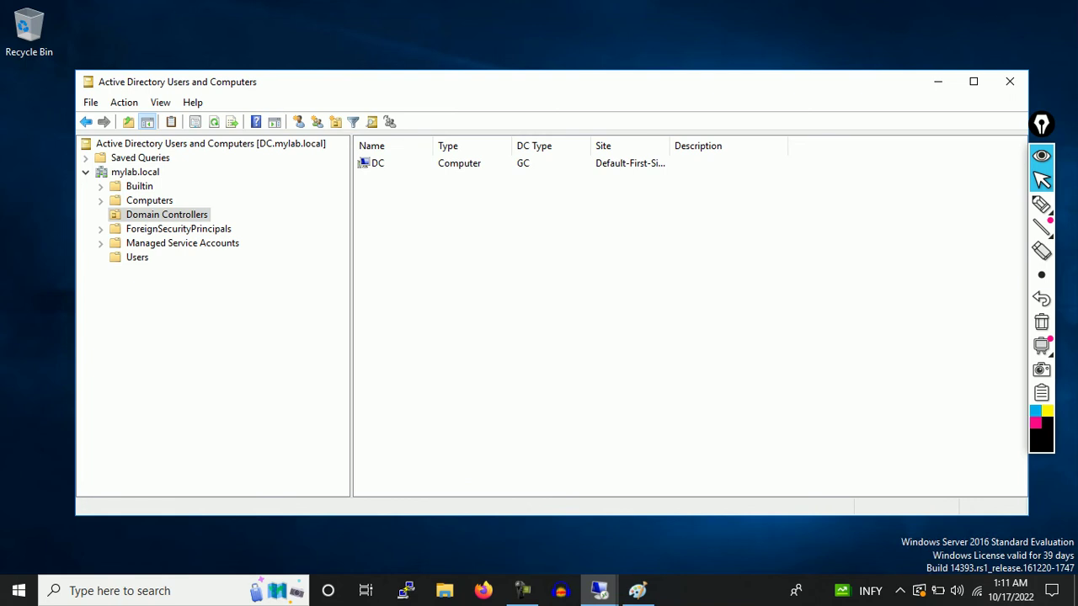
Step: Start pre-creating a read-only domain controller account in Domain Controllers, using advanced mode installation and the current logged-on credentials
{"action": "left_click", "coordinate": [377, 162]}
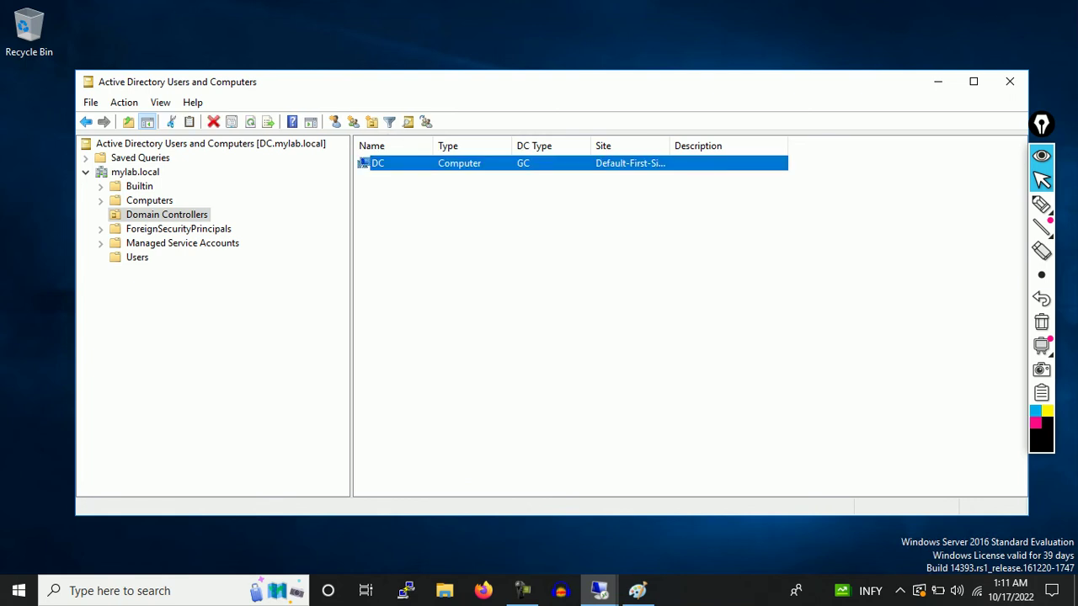
{"action": "right_click", "coordinate": [187, 215]}
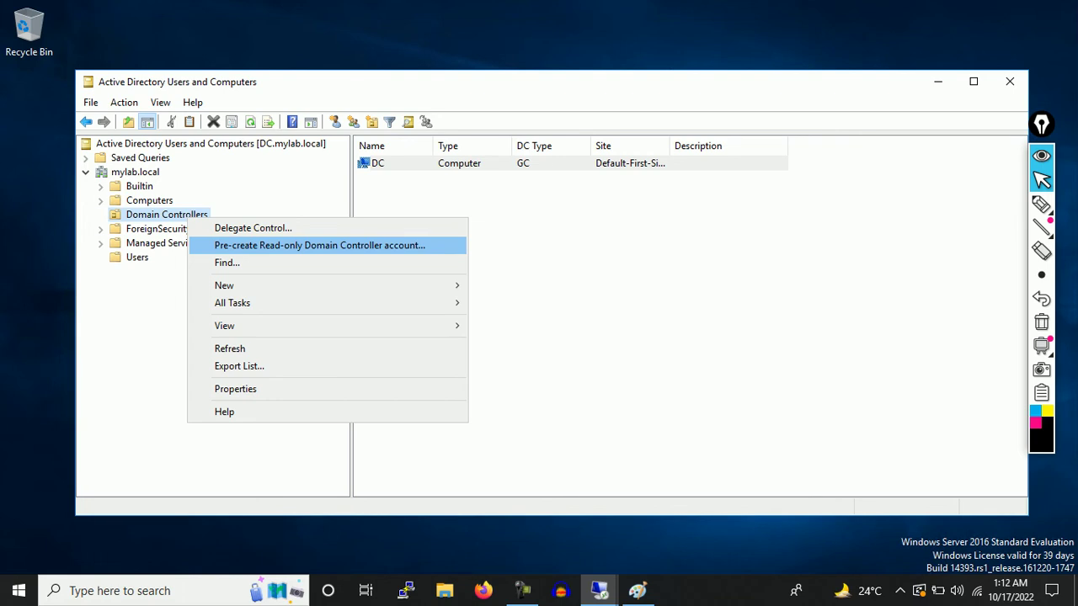
{"action": "left_click", "coordinate": [319, 245]}
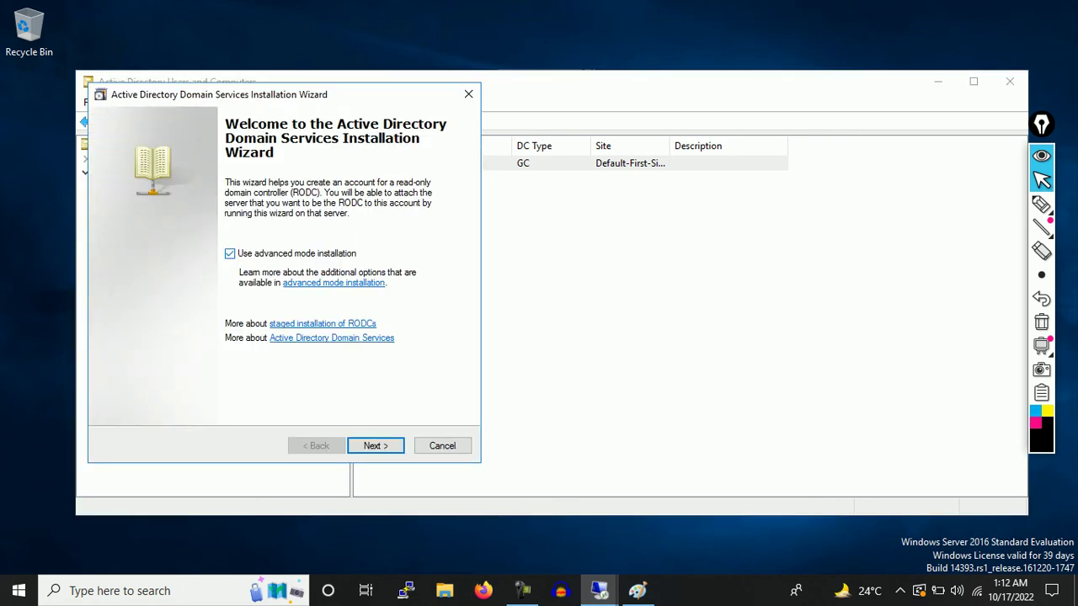
{"action": "key", "text": "Return"}
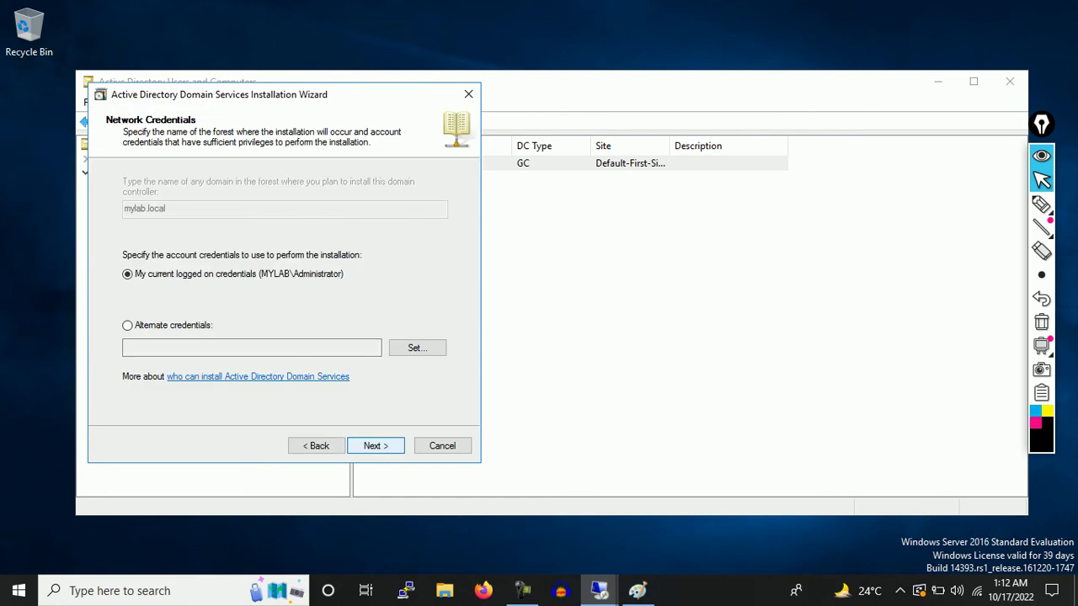
{"action": "left_click_drag", "start_coordinate": [284, 94], "coordinate": [642, 126]}
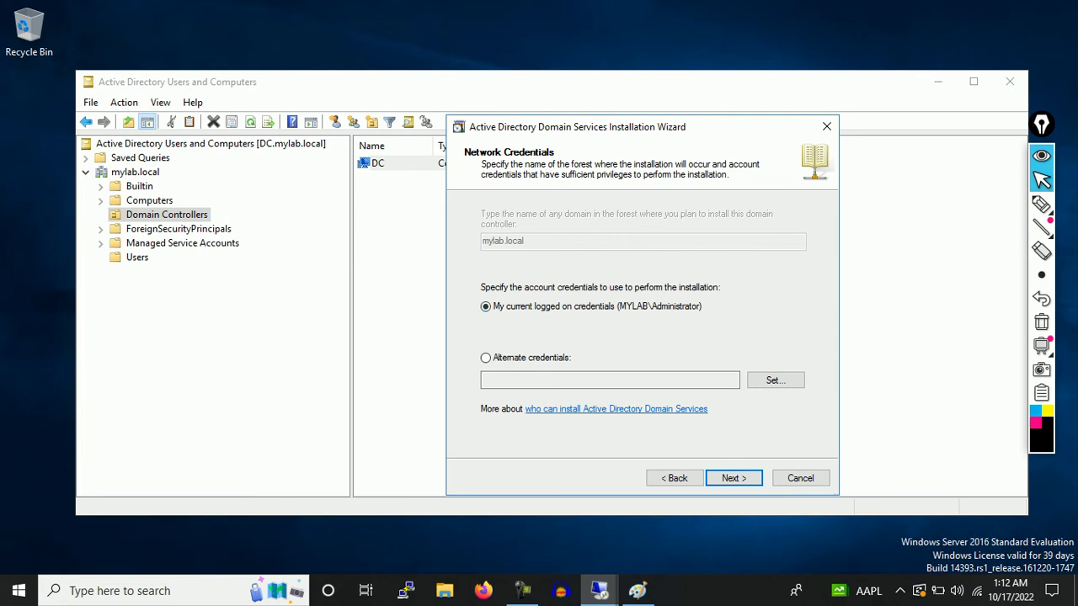
{"action": "left_click", "coordinate": [733, 477]}
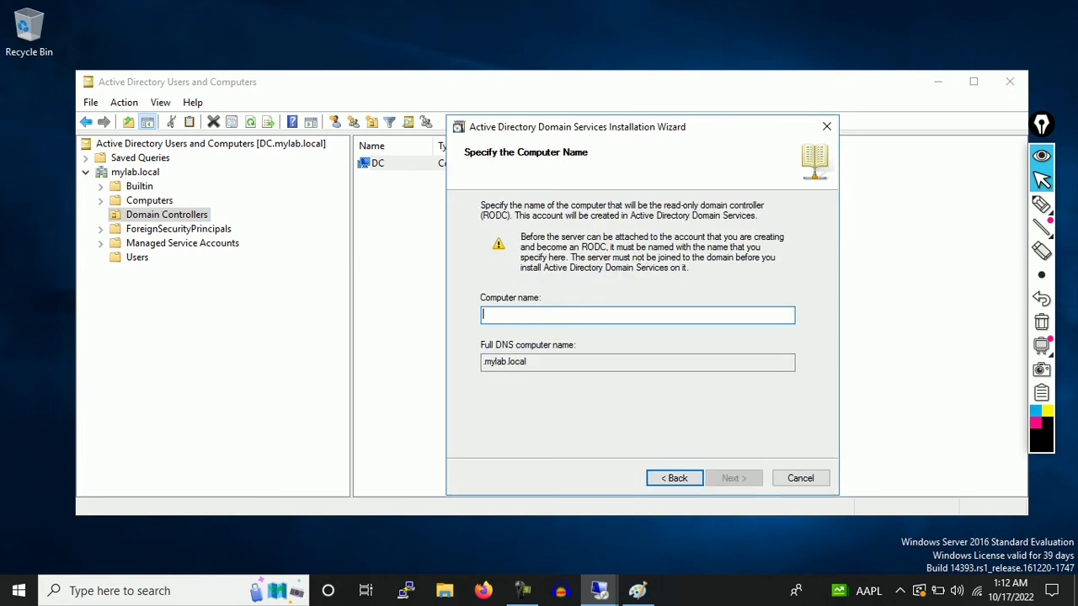
{"action": "left_click_drag", "start_coordinate": [577, 126], "coordinate": [377, 72]}
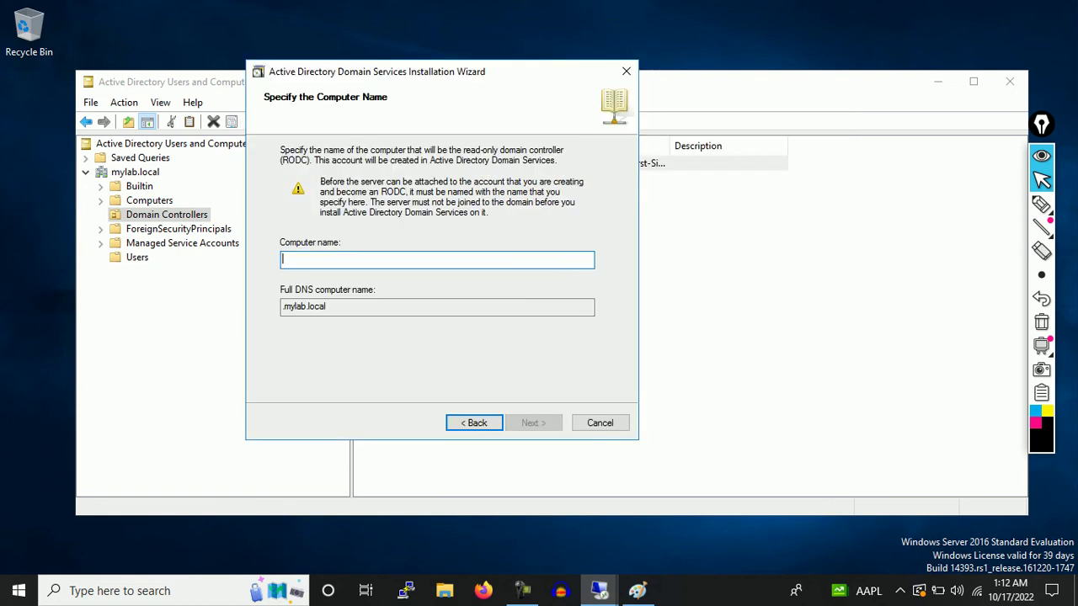
Step: Switch to the 192.168.1.250 remote session and close its finished Add Roles and Features Wizard and Network Connections windows
{"action": "mouse_move", "coordinate": [698, 9]}
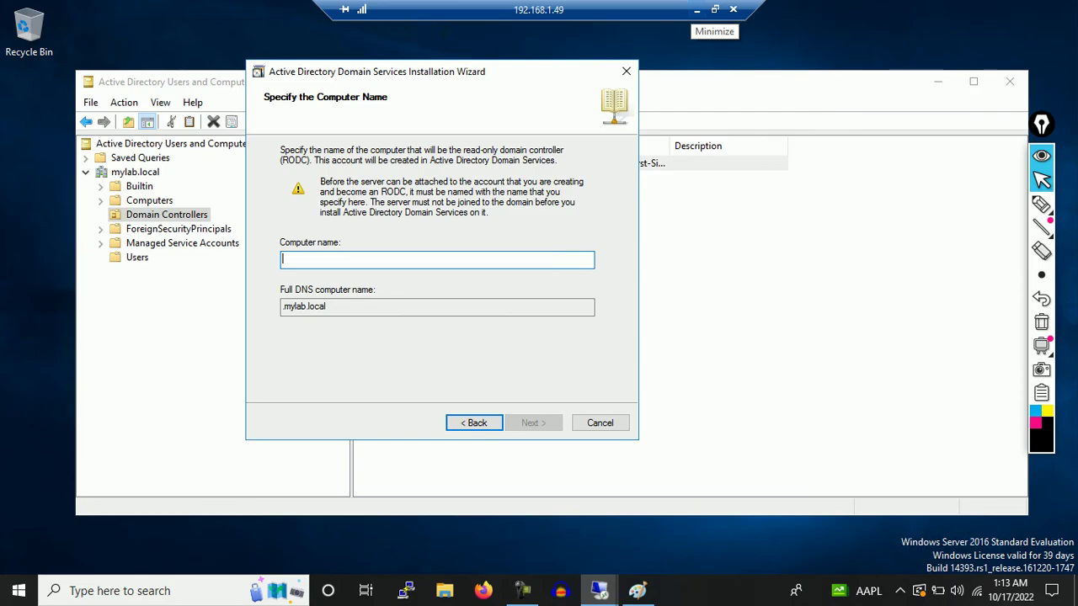
{"action": "left_click", "coordinate": [698, 10]}
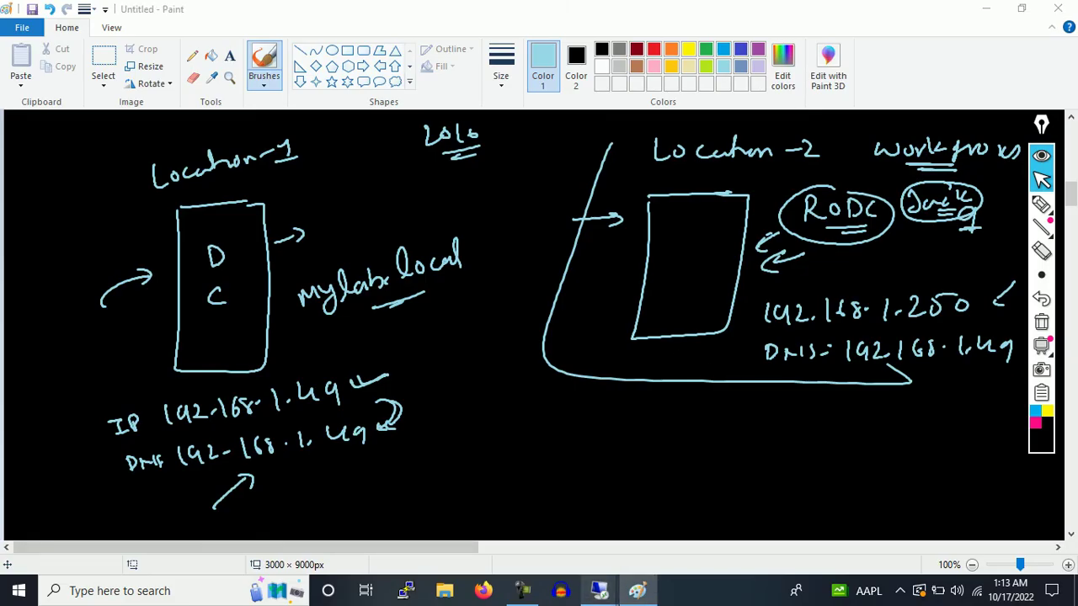
{"action": "mouse_move", "coordinate": [599, 591]}
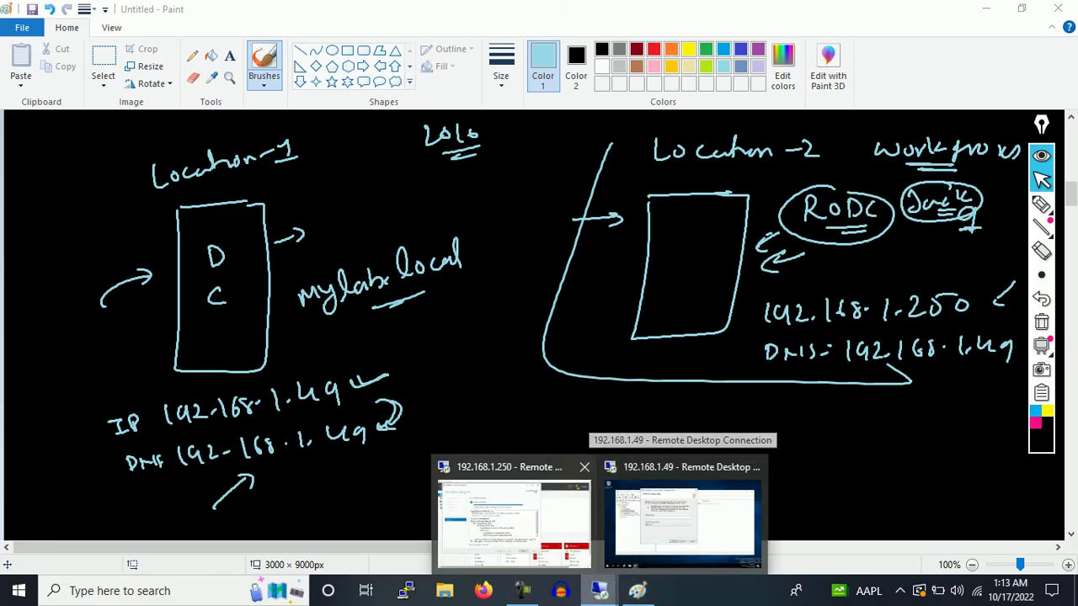
{"action": "left_click", "coordinate": [514, 522]}
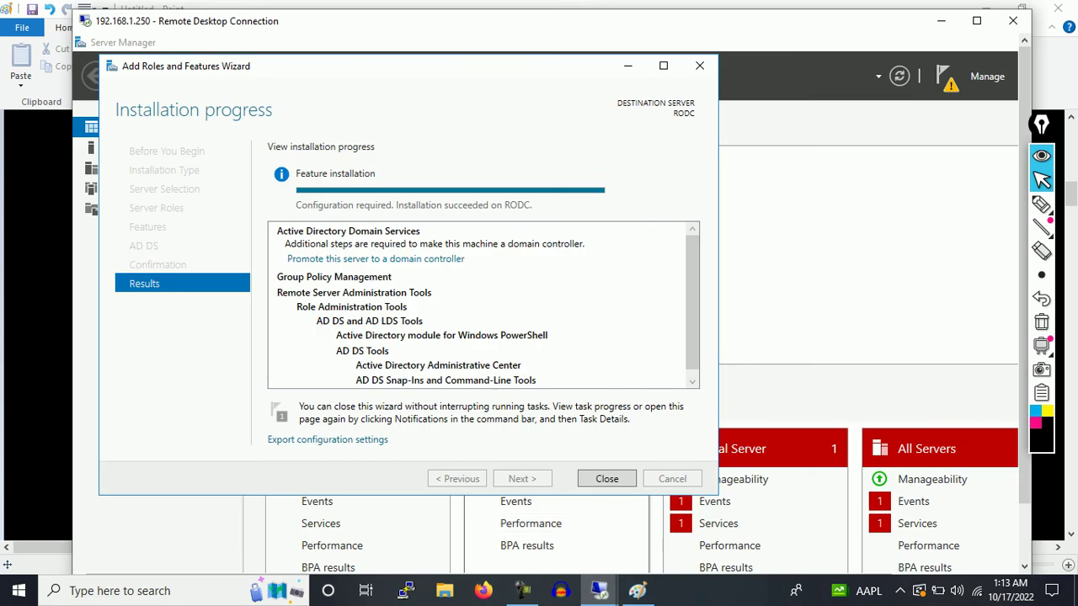
{"action": "left_click", "coordinate": [607, 478]}
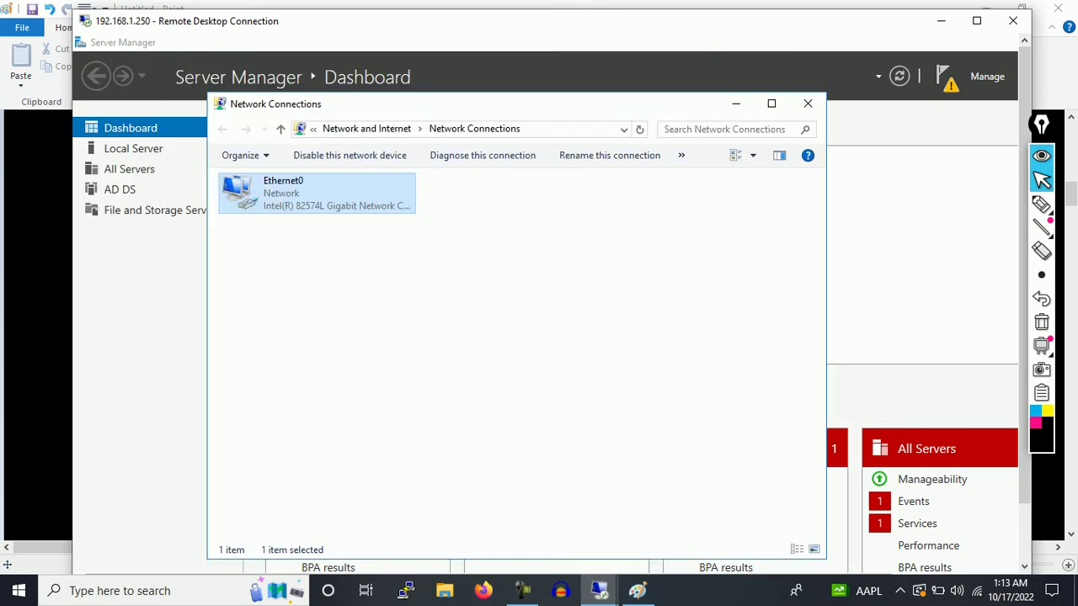
{"action": "left_click", "coordinate": [807, 103]}
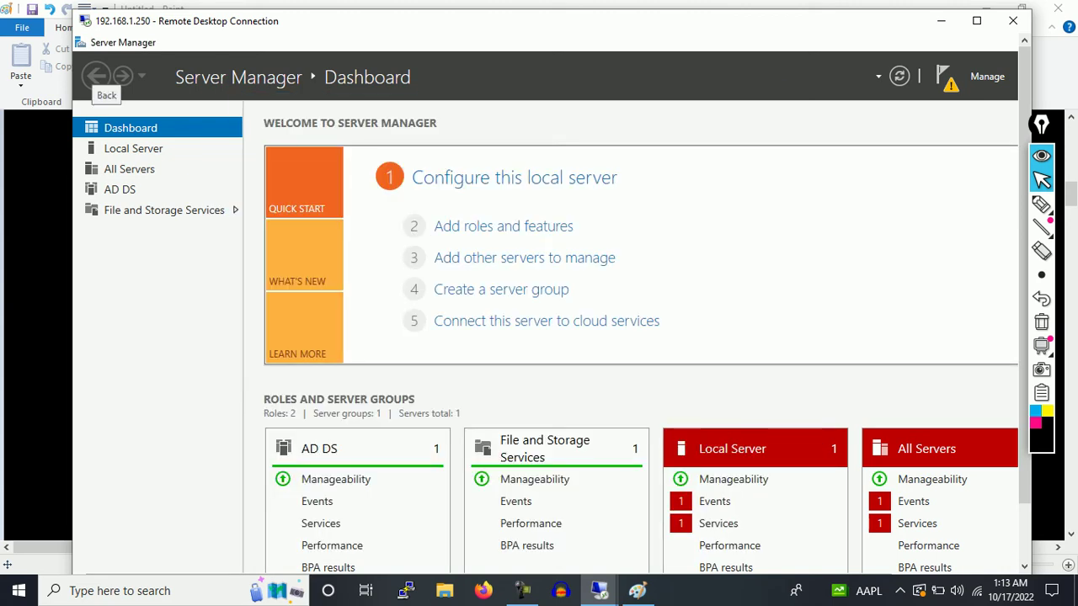
Step: Show the remote session full screen and check the server's computer name in the properties of This PC
{"action": "double_click", "coordinate": [187, 20]}
{"action": "key", "text": "super+e"}
{"action": "right_click", "coordinate": [190, 293]}
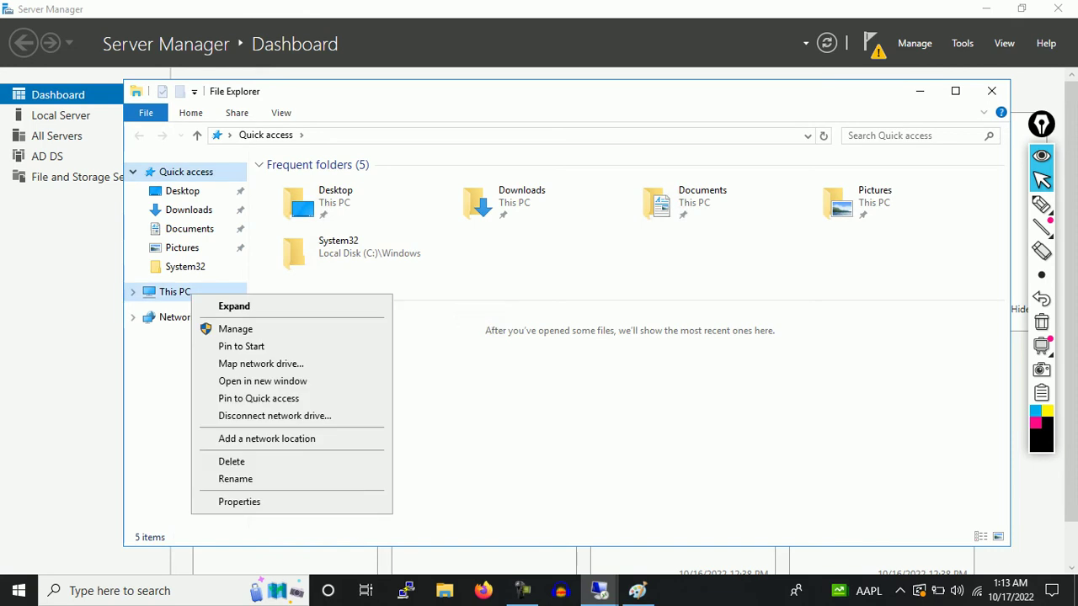
{"action": "left_click", "coordinate": [240, 502]}
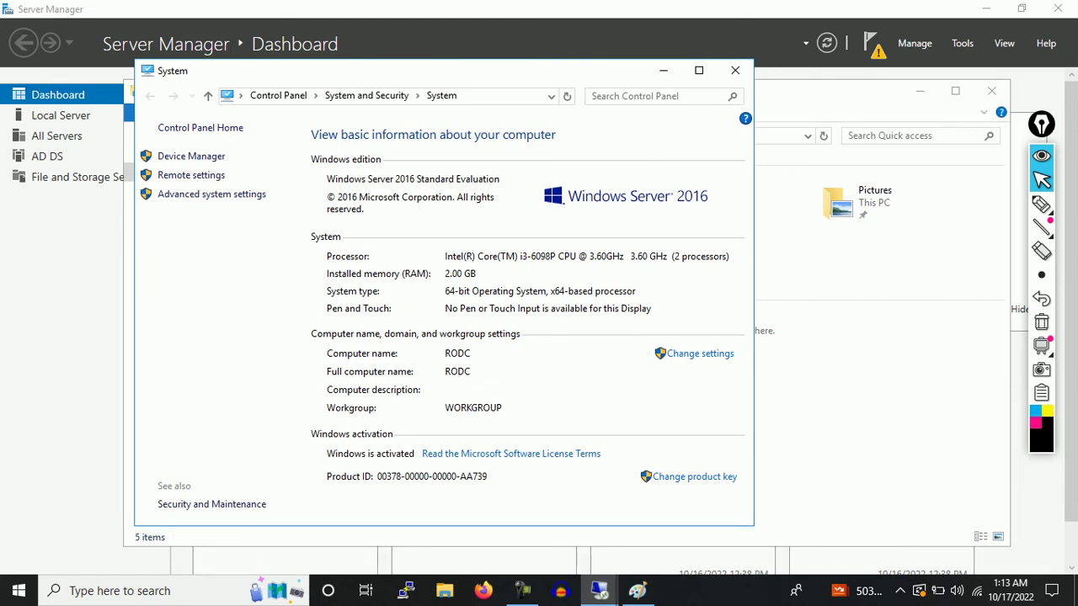
Step: Return to the 192.168.1.49 session and set the read-only domain controller's computer name to RODC
{"action": "mouse_move", "coordinate": [539, 2]}
{"action": "left_click", "coordinate": [697, 9]}
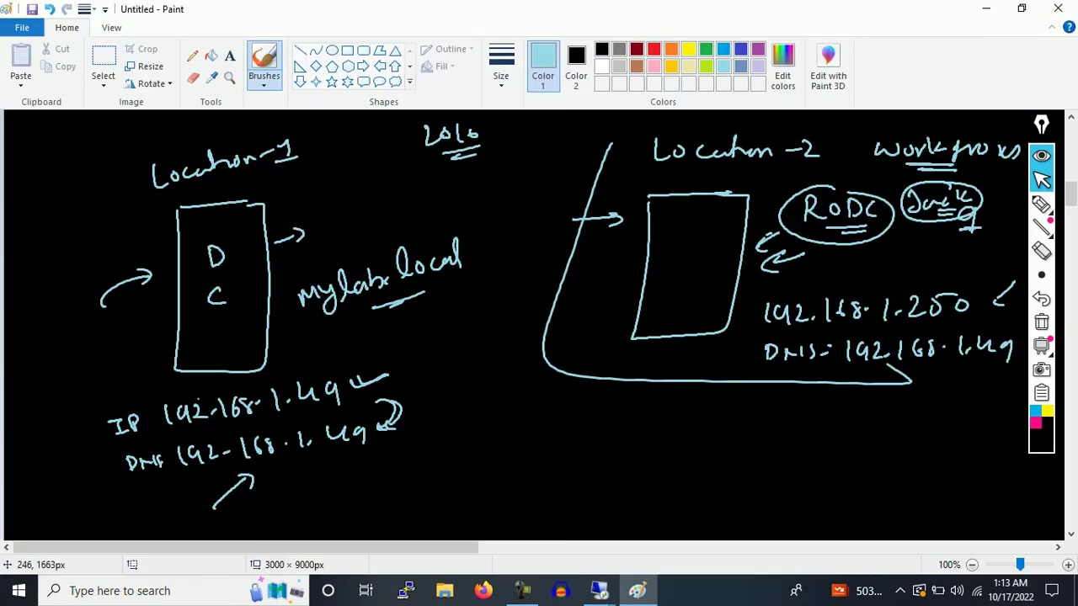
{"action": "left_click", "coordinate": [600, 590]}
{"action": "mouse_move", "coordinate": [600, 590]}
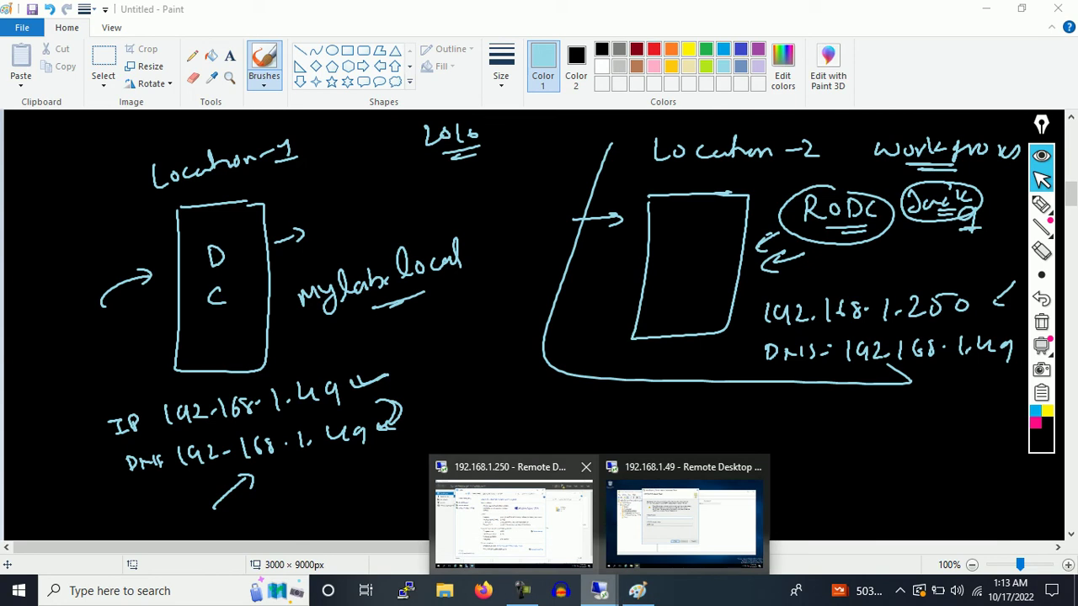
{"action": "left_click", "coordinate": [681, 514]}
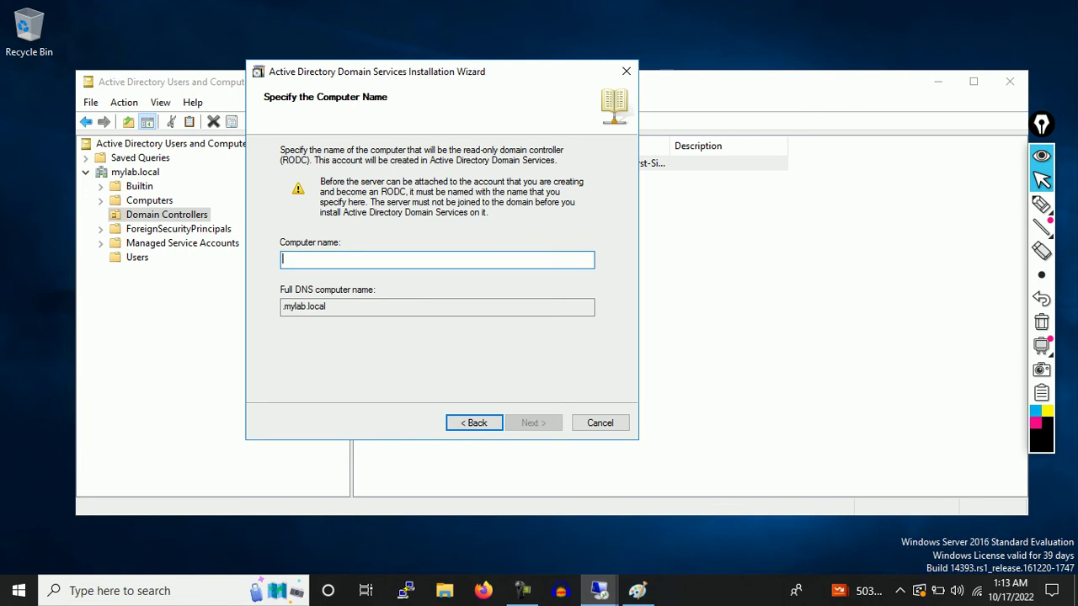
{"action": "type", "text": "RO"}
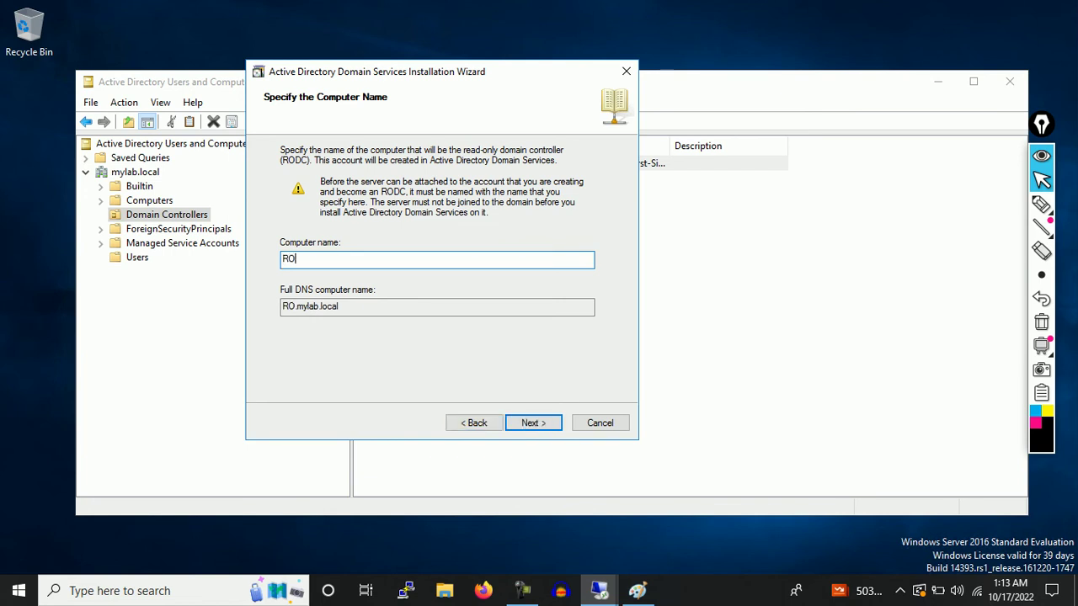
{"action": "type", "text": "DC"}
{"action": "key", "text": "ctrl+a"}
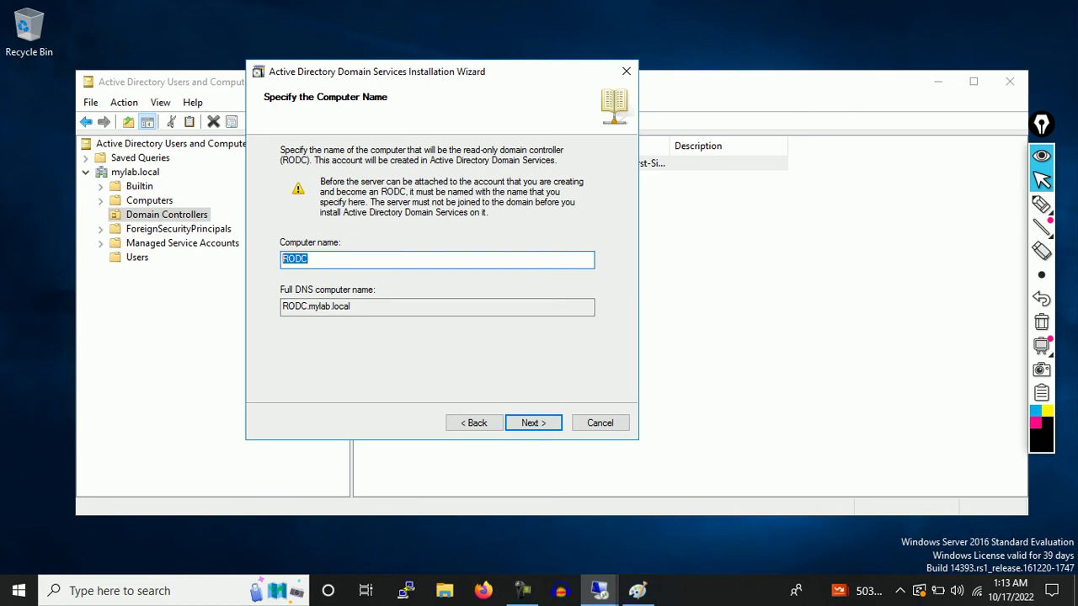
{"action": "key", "text": "Return"}
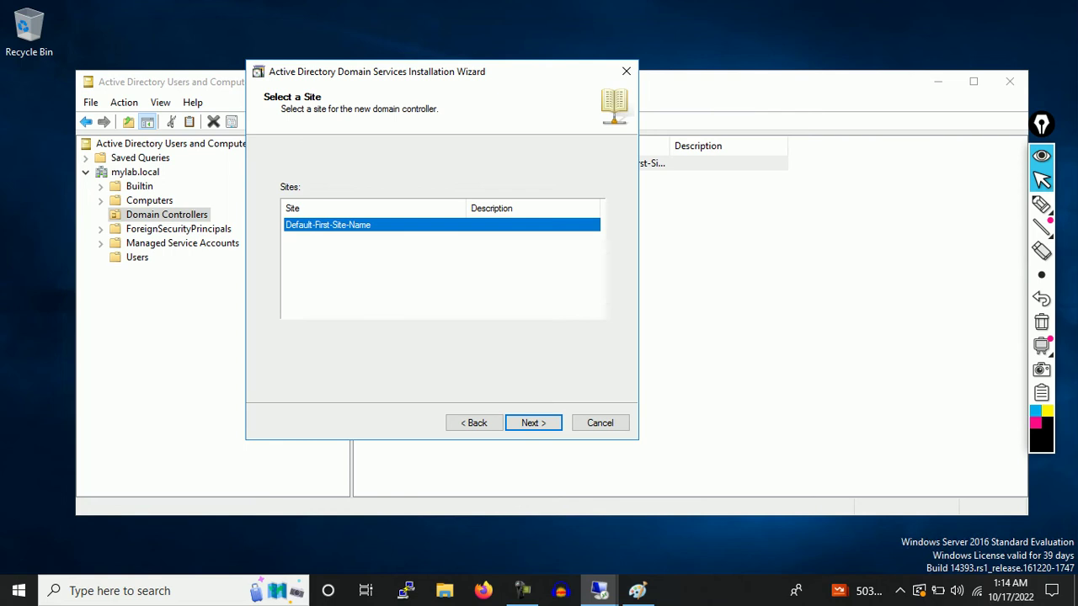
Step: Accept the site Default-First-Site-Name and keep the DNS server and Global catalog options for the new domain controller
{"action": "key", "text": "Return"}
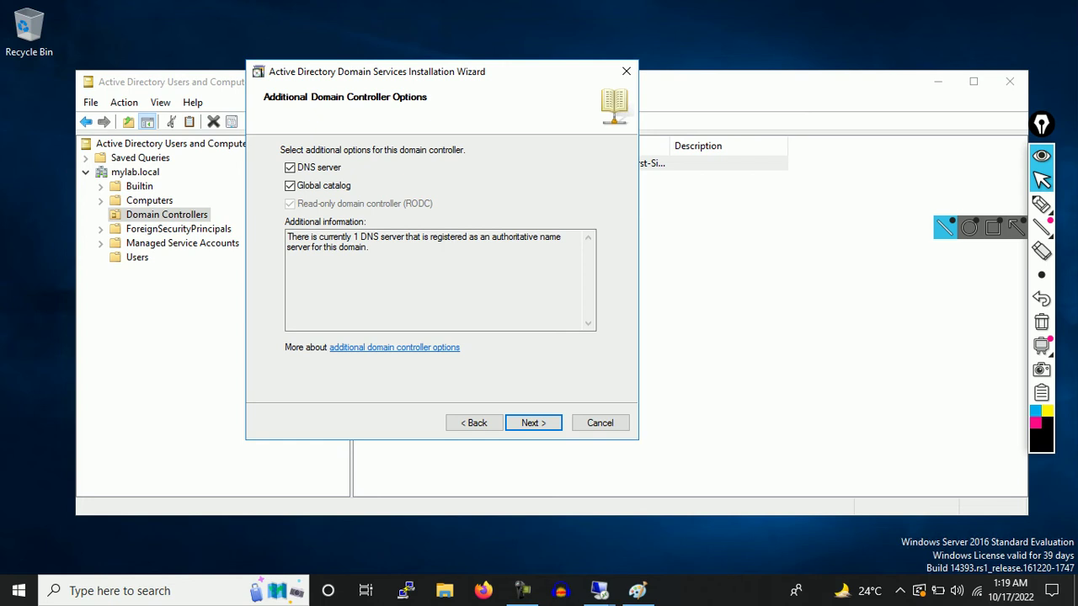
{"action": "left_click", "coordinate": [533, 423]}
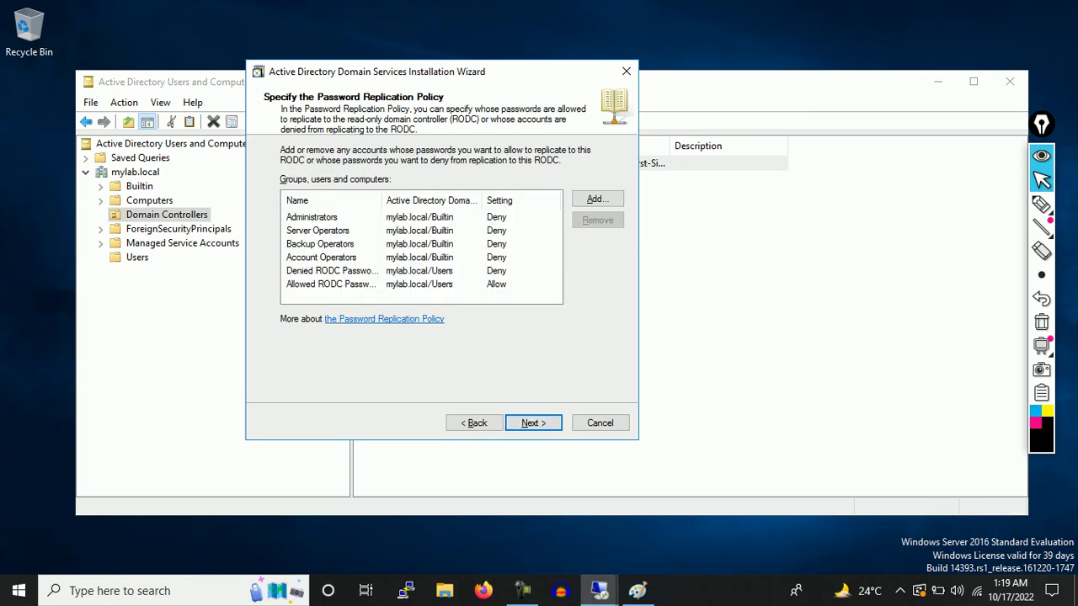
{"action": "left_click_drag", "start_coordinate": [378, 72], "coordinate": [341, 85]}
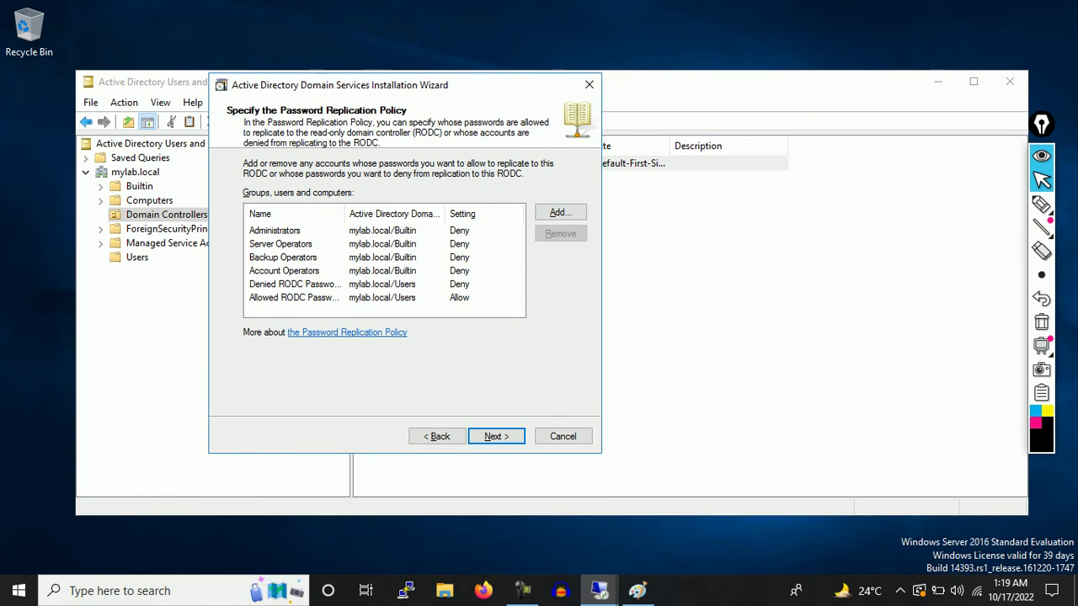
Step: Handwrite and underline the word Password beside the wizard with the annotation pen, and clear the drawing
{"action": "left_click", "coordinate": [1042, 203]}
{"action": "mouse_move", "coordinate": [700, 219]}
{"action": "left_mouse_down"}
{"action": "mouse_move", "coordinate": [748, 229]}
{"action": "mouse_move", "coordinate": [812, 221]}
{"action": "mouse_move", "coordinate": [829, 233]}
{"action": "left_mouse_up"}
{"action": "left_click_drag", "start_coordinate": [736, 245], "coordinate": [795, 240]}
{"action": "left_click_drag", "start_coordinate": [679, 282], "coordinate": [682, 287]}
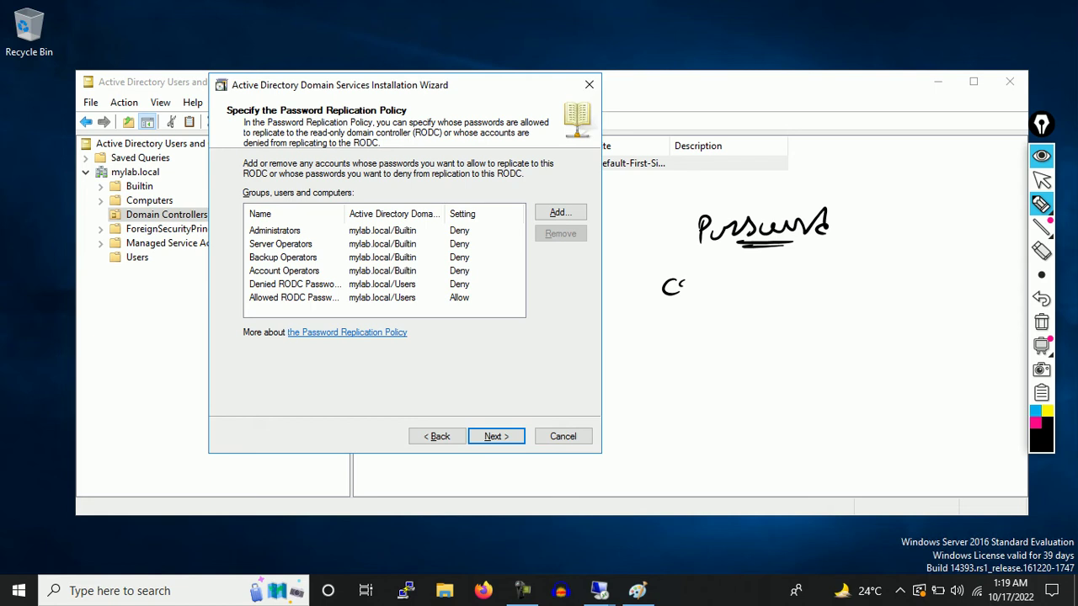
{"action": "mouse_move", "coordinate": [276, 222]}
{"action": "left_mouse_down"}
{"action": "mouse_move", "coordinate": [256, 220]}
{"action": "mouse_move", "coordinate": [317, 236]}
{"action": "mouse_move", "coordinate": [253, 266]}
{"action": "mouse_move", "coordinate": [286, 251]}
{"action": "left_mouse_up"}
{"action": "left_click", "coordinate": [1041, 322]}
Step: Mark the built-in groups in the password replication list and sketch a box beside the wizard, and clear the annotations
{"action": "mouse_move", "coordinate": [207, 237]}
{"action": "left_mouse_down"}
{"action": "mouse_move", "coordinate": [238, 232]}
{"action": "mouse_move", "coordinate": [228, 239]}
{"action": "left_mouse_up"}
{"action": "mouse_move", "coordinate": [210, 253]}
{"action": "left_mouse_down"}
{"action": "mouse_move", "coordinate": [237, 245]}
{"action": "mouse_move", "coordinate": [236, 276]}
{"action": "left_mouse_up"}
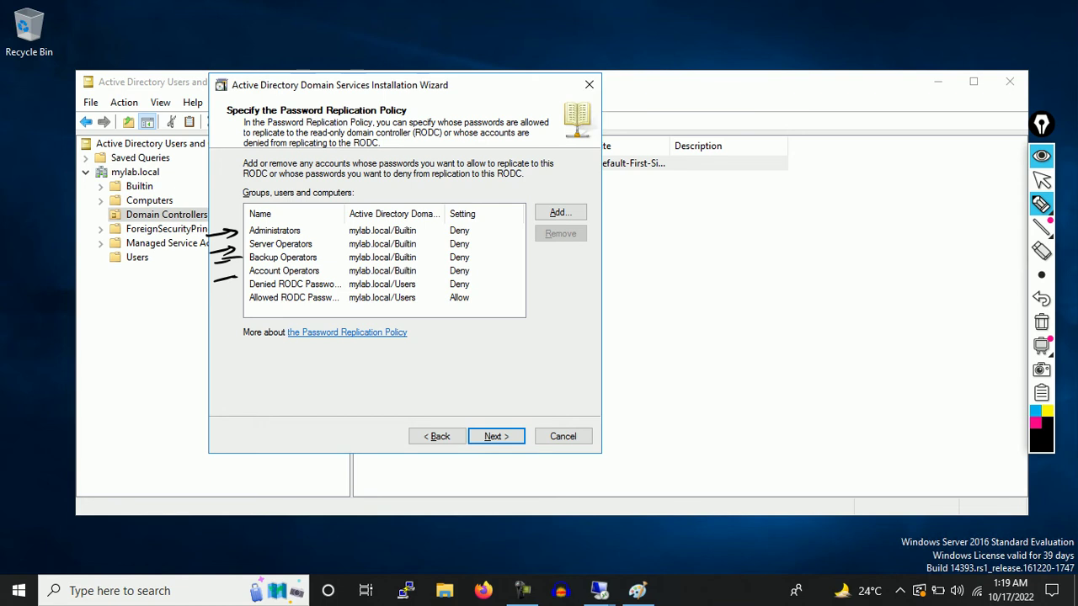
{"action": "mouse_move", "coordinate": [709, 232]}
{"action": "left_mouse_down"}
{"action": "mouse_move", "coordinate": [664, 234]}
{"action": "mouse_move", "coordinate": [710, 244]}
{"action": "left_mouse_up"}
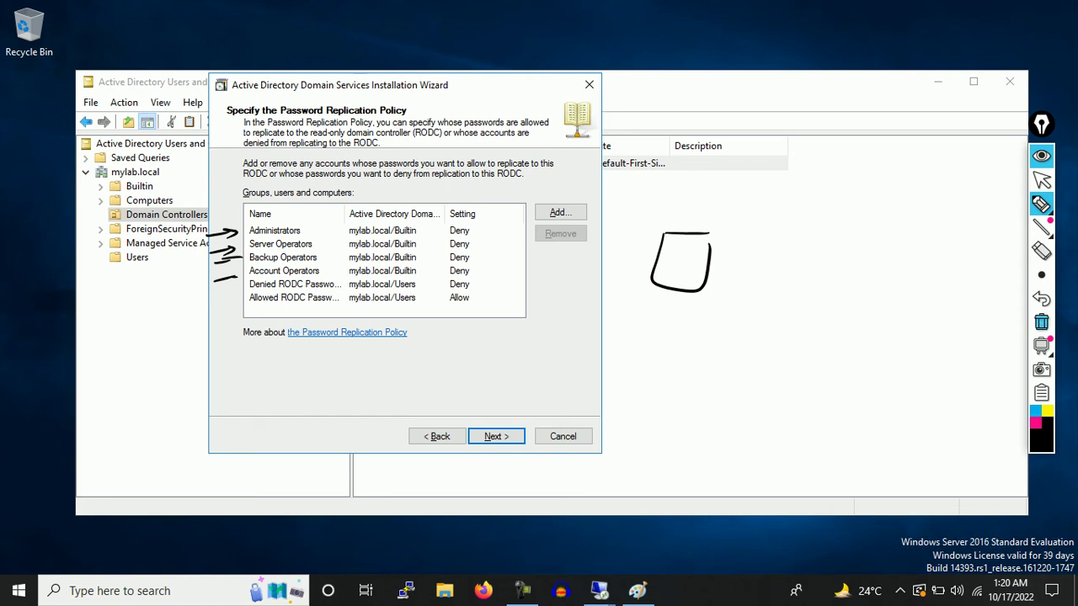
{"action": "left_click", "coordinate": [1042, 321]}
Step: Mark the Deny settings and circle the Allowed RODC Password group in the list, and clear the annotations
{"action": "left_click_drag", "start_coordinate": [471, 231], "coordinate": [490, 230]}
{"action": "left_click_drag", "start_coordinate": [473, 243], "coordinate": [491, 245]}
{"action": "mouse_move", "coordinate": [473, 258]}
{"action": "left_mouse_down"}
{"action": "mouse_move", "coordinate": [490, 258]}
{"action": "mouse_move", "coordinate": [493, 279]}
{"action": "left_mouse_up"}
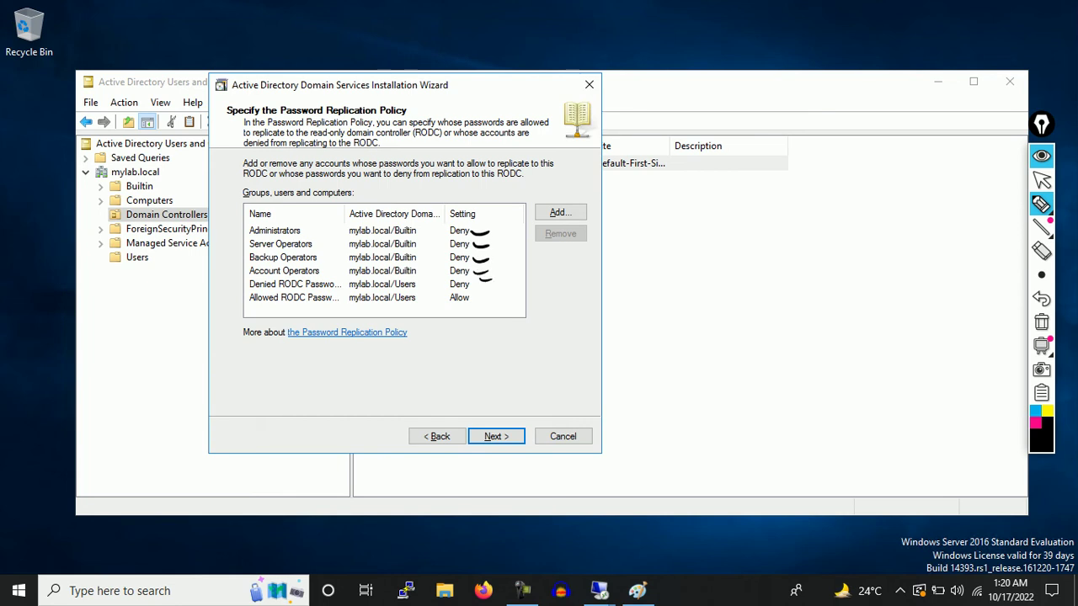
{"action": "mouse_move", "coordinate": [251, 287]}
{"action": "left_mouse_down"}
{"action": "mouse_move", "coordinate": [270, 310]}
{"action": "mouse_move", "coordinate": [346, 302]}
{"action": "mouse_move", "coordinate": [258, 286]}
{"action": "left_mouse_up"}
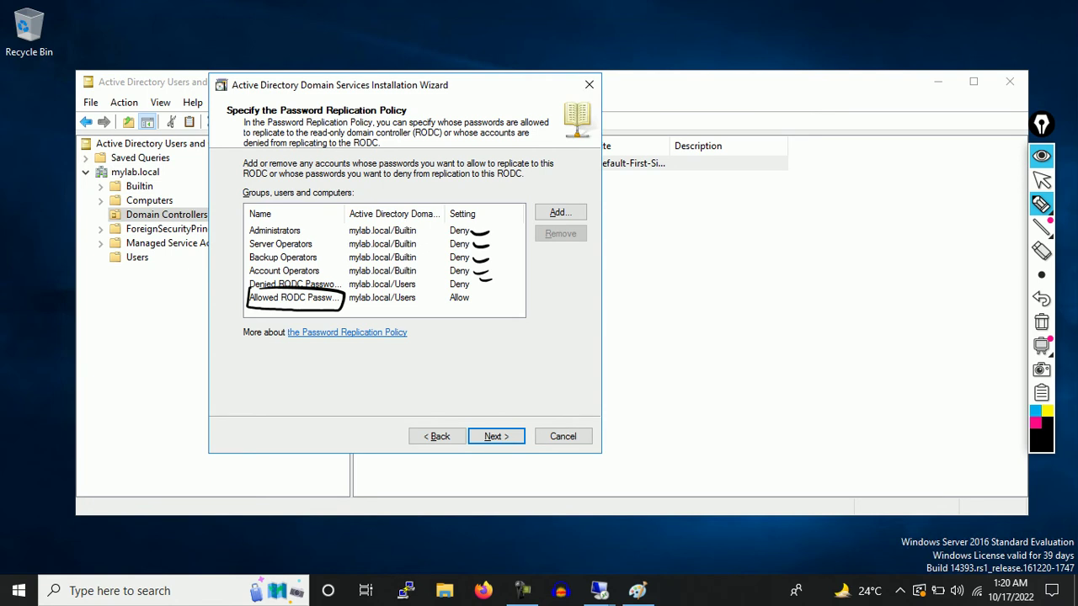
{"action": "left_click", "coordinate": [1042, 322]}
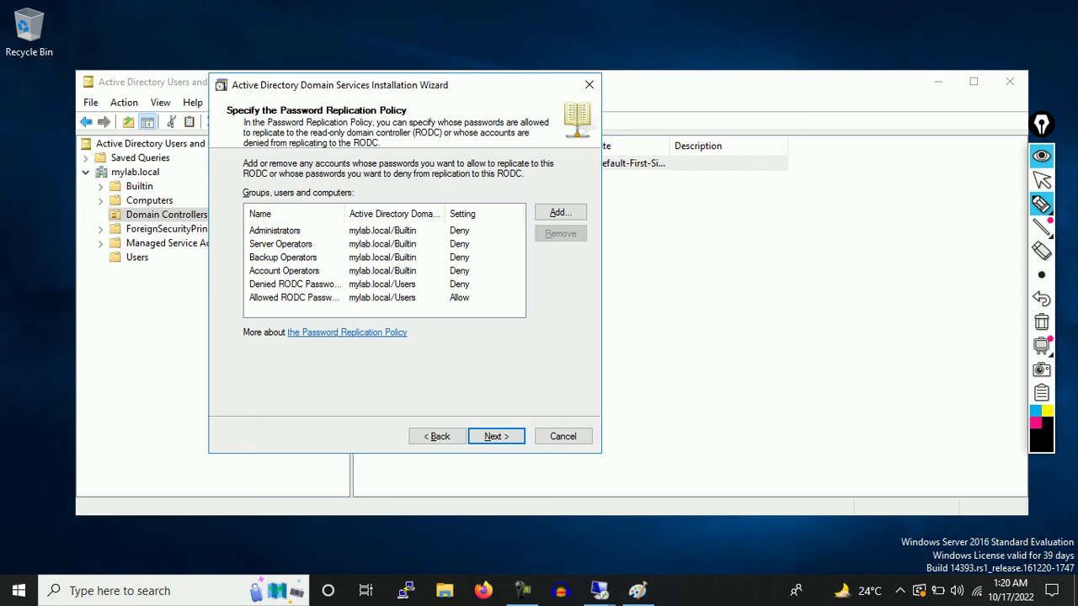
Step: Annotate the four denied built-in groups alongside a crossed server sketch, and clear the drawing and return to the normal pointer
{"action": "mouse_move", "coordinate": [219, 230]}
{"action": "left_mouse_down"}
{"action": "mouse_move", "coordinate": [239, 230]}
{"action": "mouse_move", "coordinate": [233, 268]}
{"action": "left_mouse_up"}
{"action": "left_click_drag", "start_coordinate": [680, 250], "coordinate": [745, 248]}
{"action": "mouse_move", "coordinate": [675, 250]}
{"action": "left_mouse_down"}
{"action": "mouse_move", "coordinate": [665, 320]}
{"action": "mouse_move", "coordinate": [732, 263]}
{"action": "left_mouse_up"}
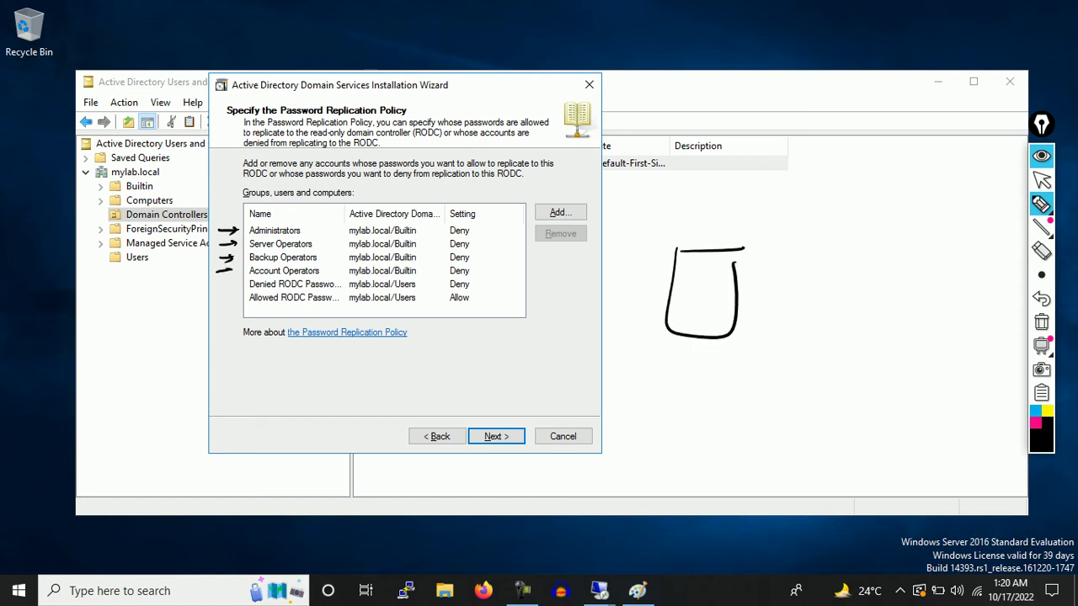
{"action": "left_click_drag", "start_coordinate": [471, 229], "coordinate": [481, 224]}
{"action": "mouse_move", "coordinate": [471, 244]}
{"action": "left_mouse_down"}
{"action": "mouse_move", "coordinate": [484, 239]}
{"action": "mouse_move", "coordinate": [489, 267]}
{"action": "left_mouse_up"}
{"action": "left_click_drag", "start_coordinate": [647, 287], "coordinate": [679, 290]}
{"action": "left_click_drag", "start_coordinate": [683, 286], "coordinate": [696, 295]}
{"action": "left_click_drag", "start_coordinate": [684, 296], "coordinate": [694, 285]}
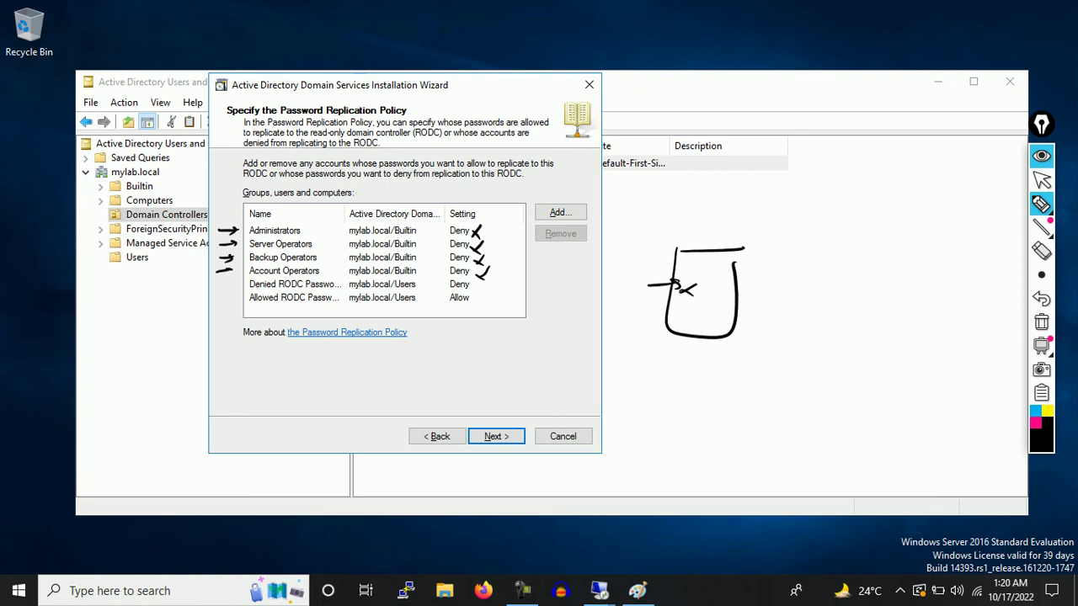
{"action": "mouse_move", "coordinate": [313, 242]}
{"action": "left_mouse_down"}
{"action": "mouse_move", "coordinate": [329, 236]}
{"action": "mouse_move", "coordinate": [344, 262]}
{"action": "left_mouse_up"}
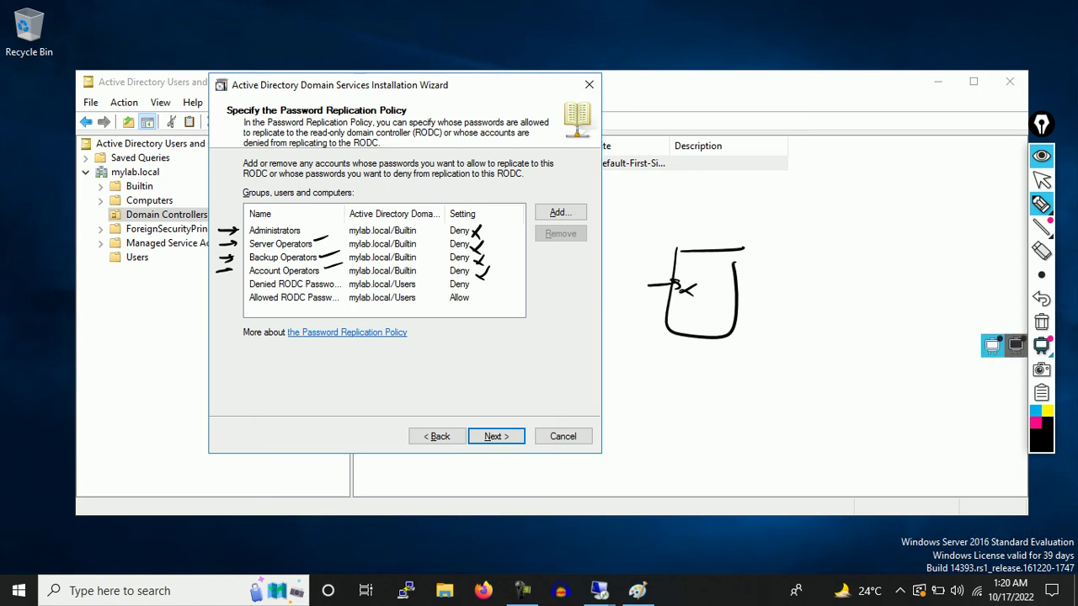
{"action": "left_click", "coordinate": [1042, 322]}
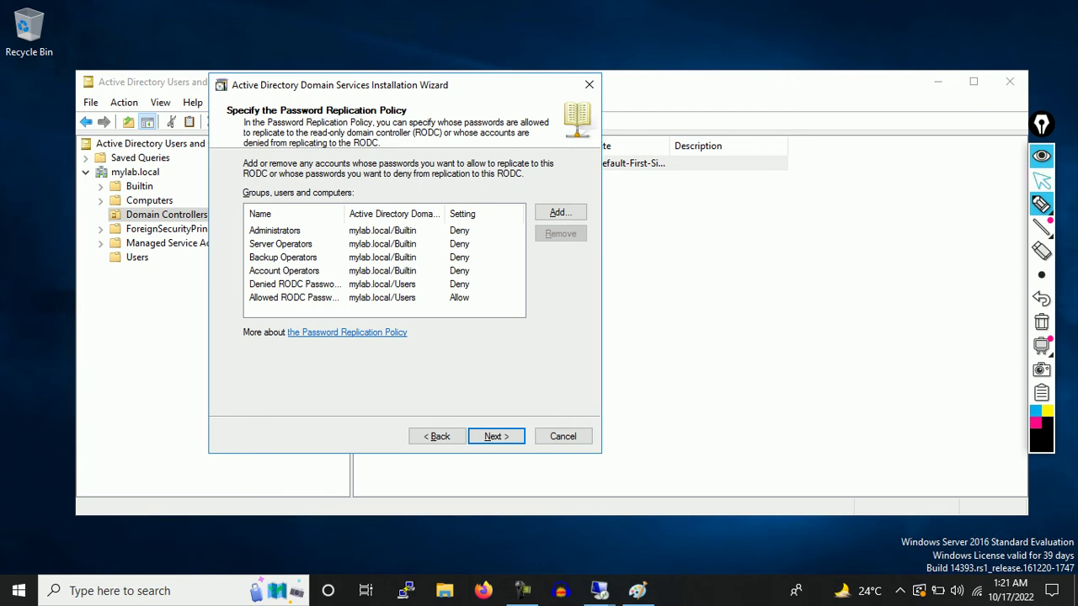
{"action": "left_click", "coordinate": [1041, 179]}
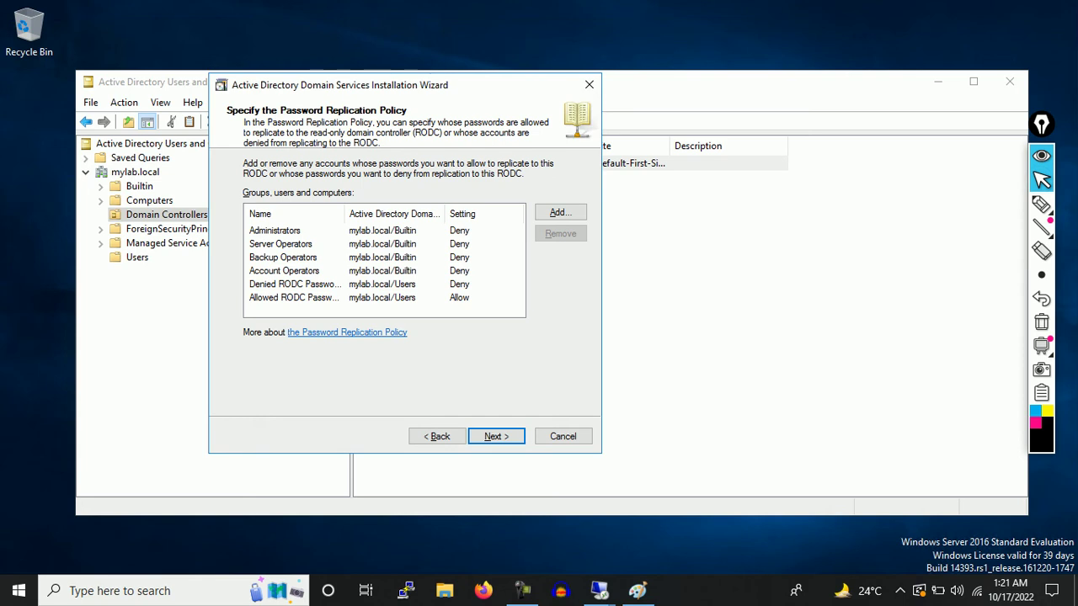
Step: Accept the default password replication policy and continue to the RODC installation and administration delegation settings
{"action": "left_click", "coordinate": [496, 436]}
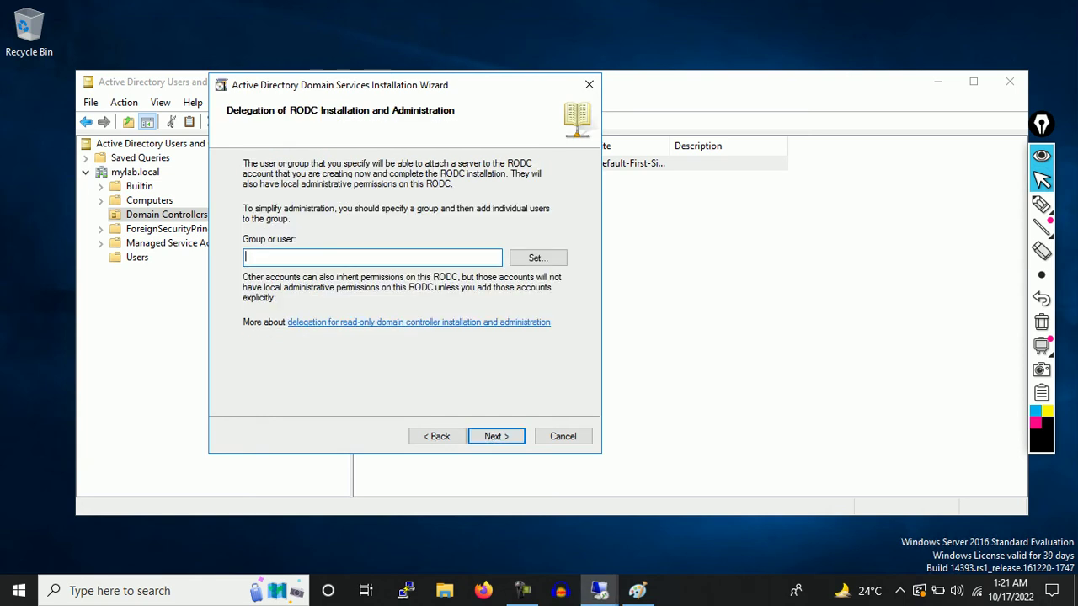
Step: Annotate the Group or user field with an arrow and a handwritten name, sketch beside the wizard, and clear the drawings
{"action": "left_click", "coordinate": [1042, 203]}
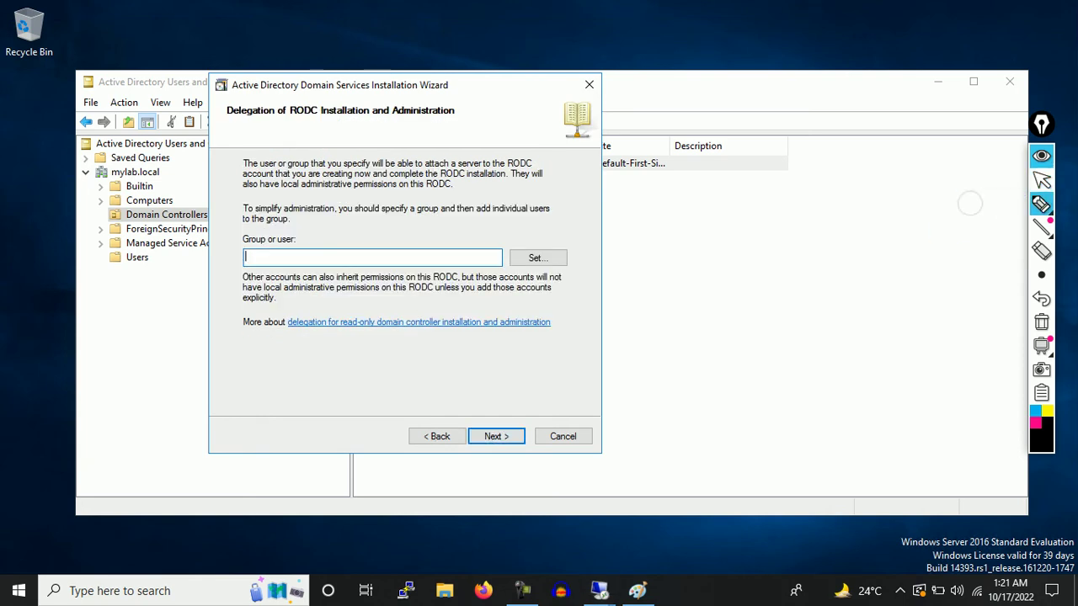
{"action": "mouse_move", "coordinate": [262, 259]}
{"action": "left_mouse_down"}
{"action": "mouse_move", "coordinate": [315, 247]}
{"action": "mouse_move", "coordinate": [306, 253]}
{"action": "mouse_move", "coordinate": [374, 253]}
{"action": "left_mouse_up"}
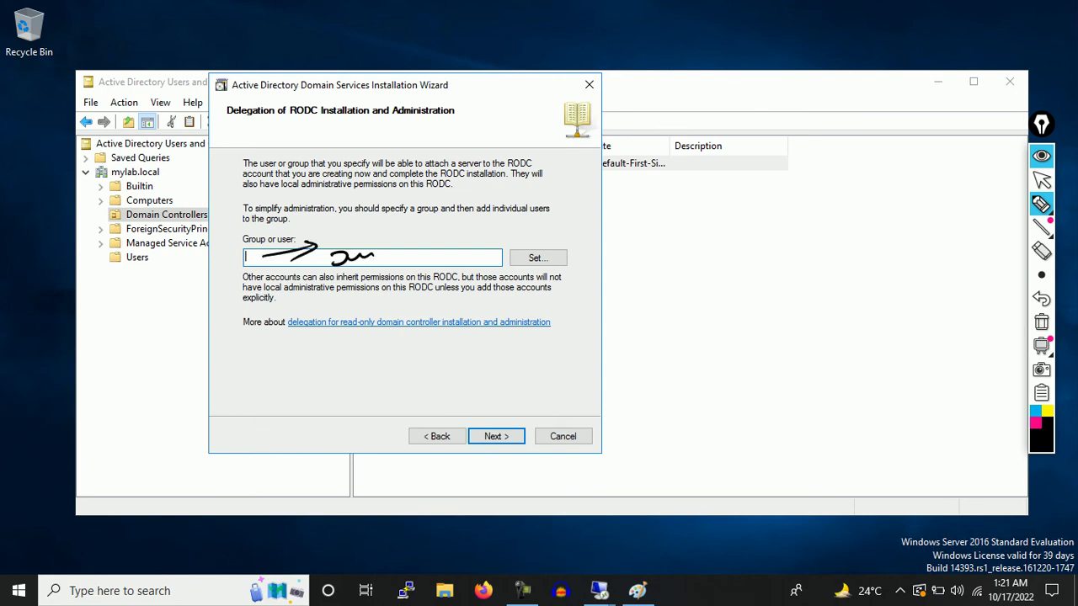
{"action": "left_click", "coordinate": [1042, 322]}
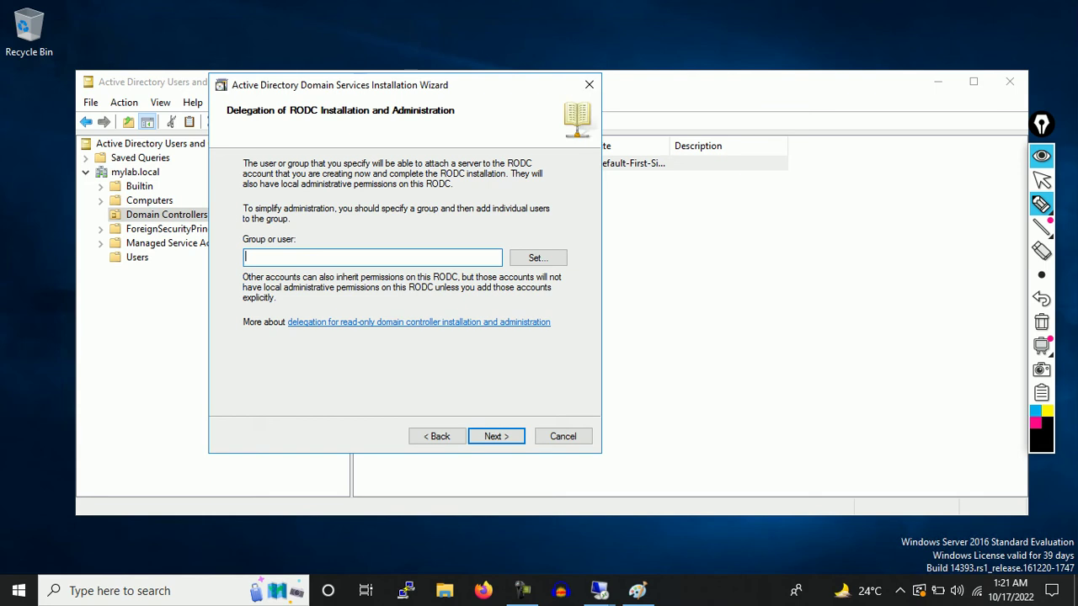
{"action": "left_click_drag", "start_coordinate": [737, 219], "coordinate": [732, 241]}
{"action": "mouse_move", "coordinate": [739, 223]}
{"action": "left_mouse_down"}
{"action": "mouse_move", "coordinate": [751, 238]}
{"action": "mouse_move", "coordinate": [764, 229]}
{"action": "left_mouse_up"}
{"action": "left_click_drag", "start_coordinate": [295, 255], "coordinate": [281, 259]}
{"action": "left_click", "coordinate": [1042, 322]}
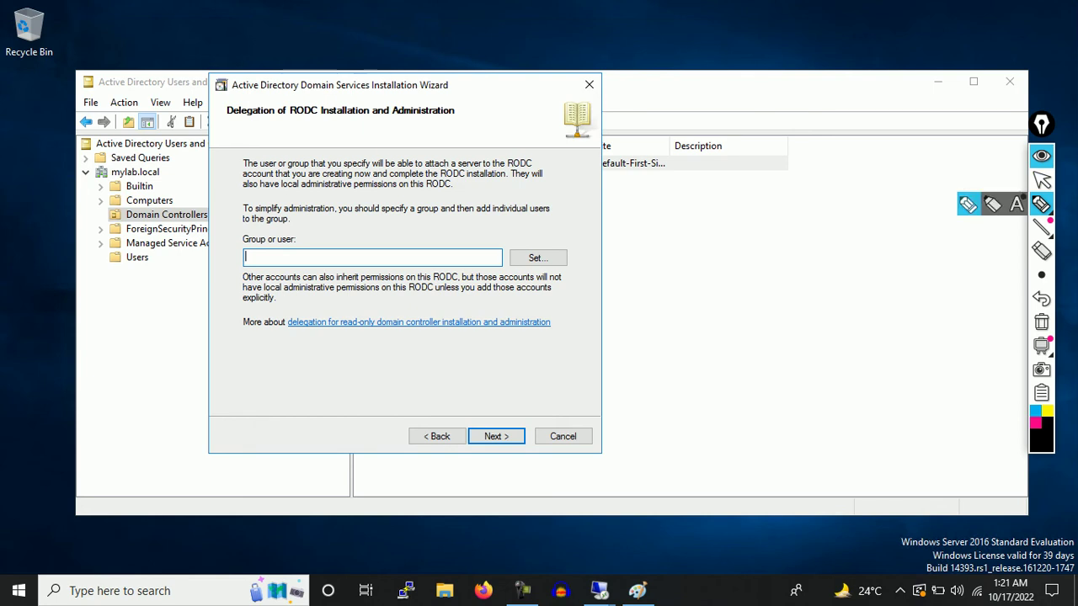
{"action": "left_click", "coordinate": [1042, 179]}
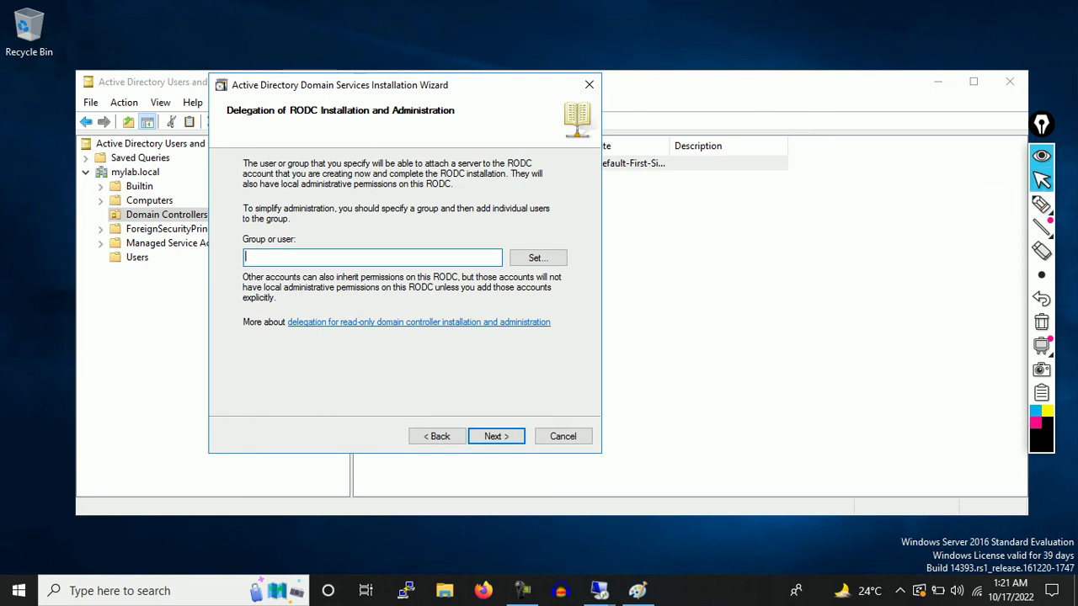
Step: Delegate the RODC installation and administration to the chosen mylab.local user, entering the user's account name
{"action": "left_click", "coordinate": [537, 257]}
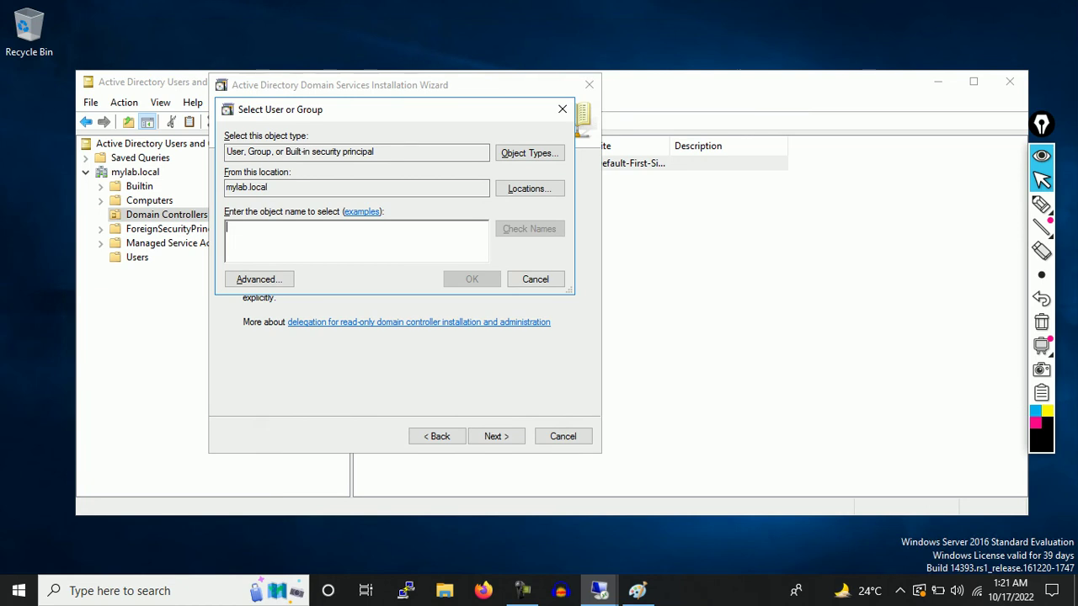
{"action": "type", "text": "JACK"}
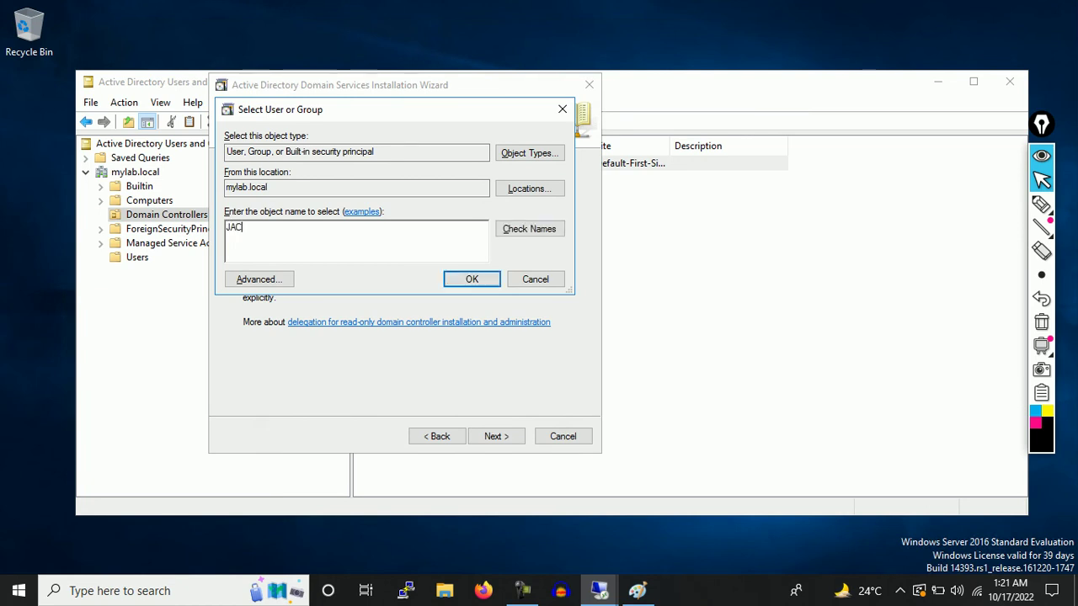
{"action": "key", "text": "ctrl+k"}
{"action": "key", "text": "Return"}
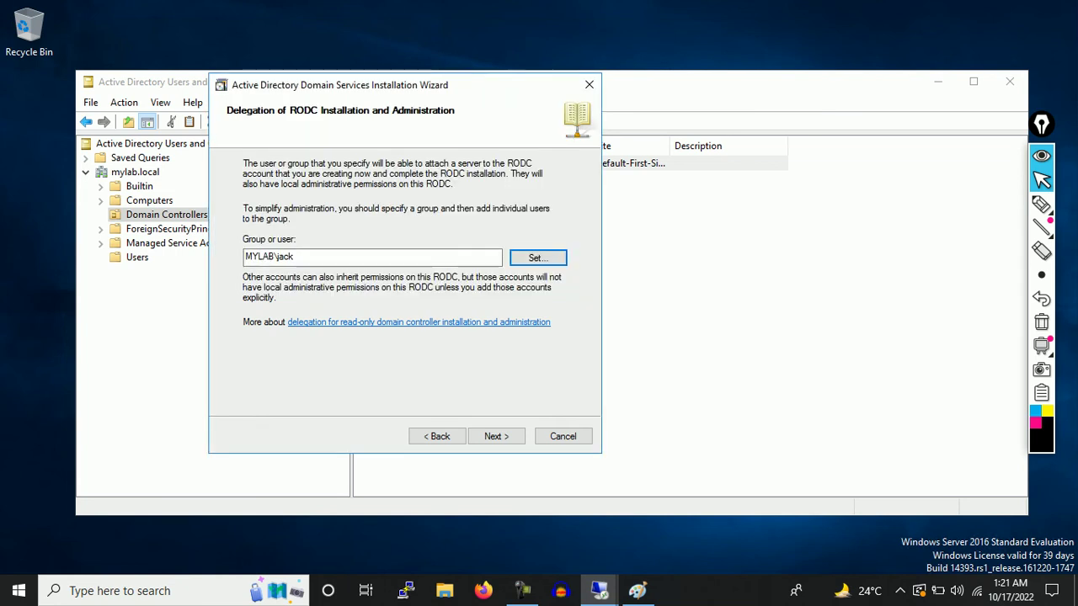
Step: Accept the delegated user and the summary, and finish creating the read-only domain controller account
{"action": "double_click", "coordinate": [269, 257]}
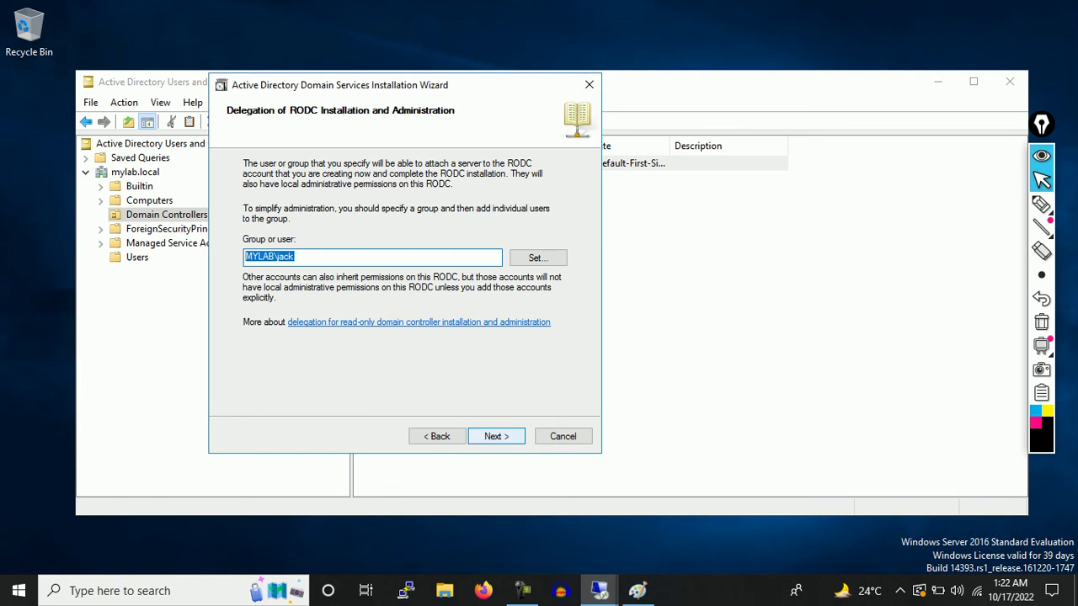
{"action": "key", "text": "Return"}
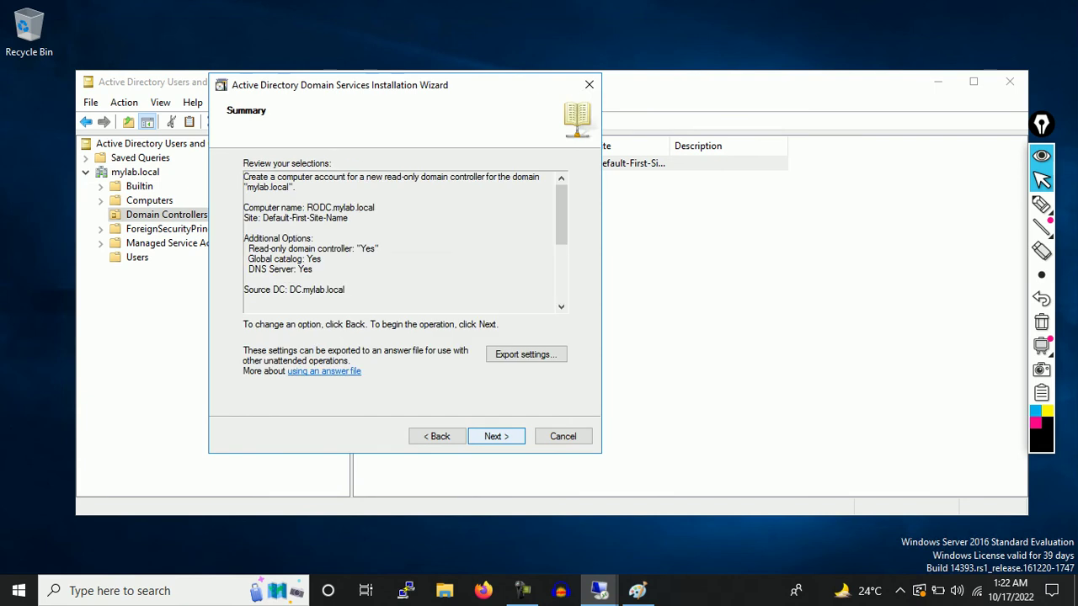
{"action": "key", "text": "Return"}
{"action": "key", "text": "Return"}
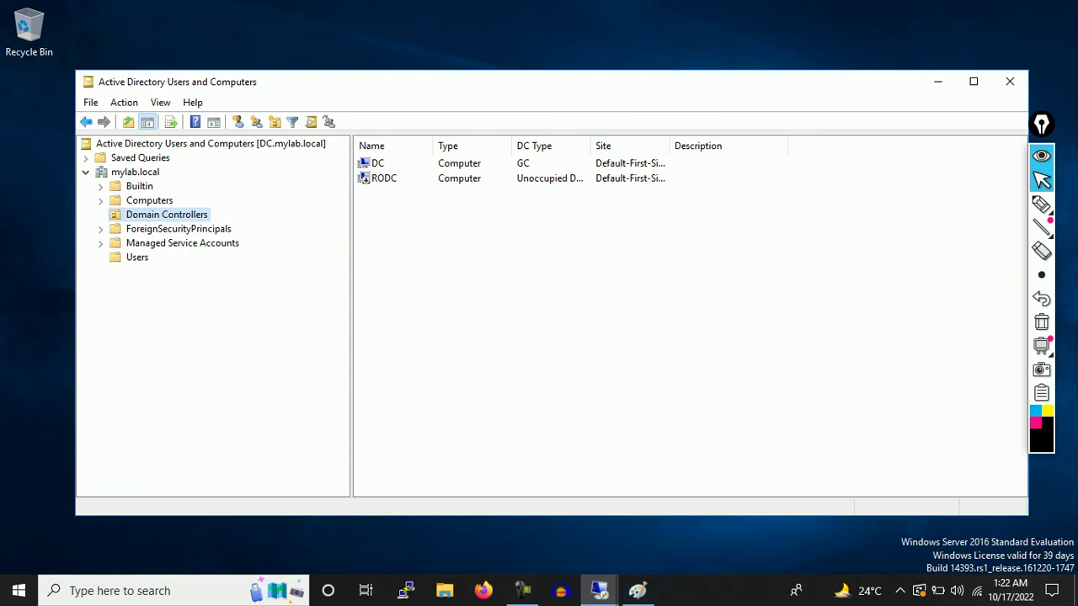
Step: Circle the RODC entry, mark its DC type with an arrow, handwrite an underlined note below, and clear the annotations
{"action": "left_click", "coordinate": [1042, 204]}
{"action": "mouse_move", "coordinate": [390, 222]}
{"action": "left_mouse_down"}
{"action": "mouse_move", "coordinate": [390, 187]}
{"action": "mouse_move", "coordinate": [401, 201]}
{"action": "left_mouse_up"}
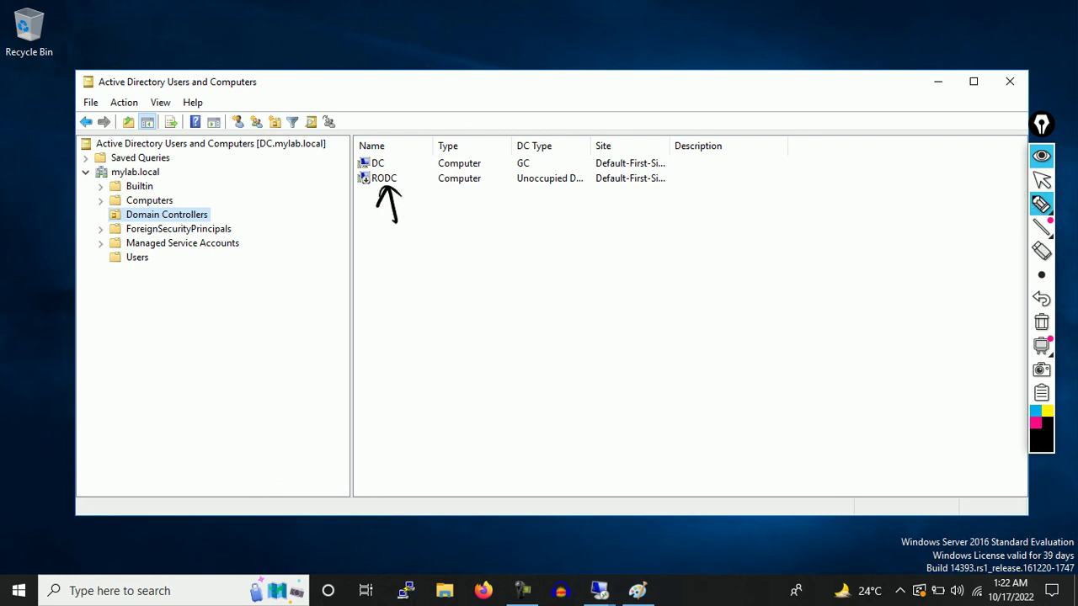
{"action": "left_click", "coordinate": [1042, 298]}
{"action": "left_click_drag", "start_coordinate": [540, 212], "coordinate": [547, 189]}
{"action": "mouse_move", "coordinate": [366, 171]}
{"action": "left_mouse_down"}
{"action": "mouse_move", "coordinate": [392, 199]}
{"action": "mouse_move", "coordinate": [389, 170]}
{"action": "left_mouse_up"}
{"action": "mouse_move", "coordinate": [391, 242]}
{"action": "left_mouse_down"}
{"action": "mouse_move", "coordinate": [391, 270]}
{"action": "mouse_move", "coordinate": [400, 255]}
{"action": "left_mouse_up"}
{"action": "mouse_move", "coordinate": [416, 215]}
{"action": "left_mouse_down"}
{"action": "mouse_move", "coordinate": [418, 233]}
{"action": "mouse_move", "coordinate": [477, 215]}
{"action": "mouse_move", "coordinate": [490, 236]}
{"action": "left_mouse_up"}
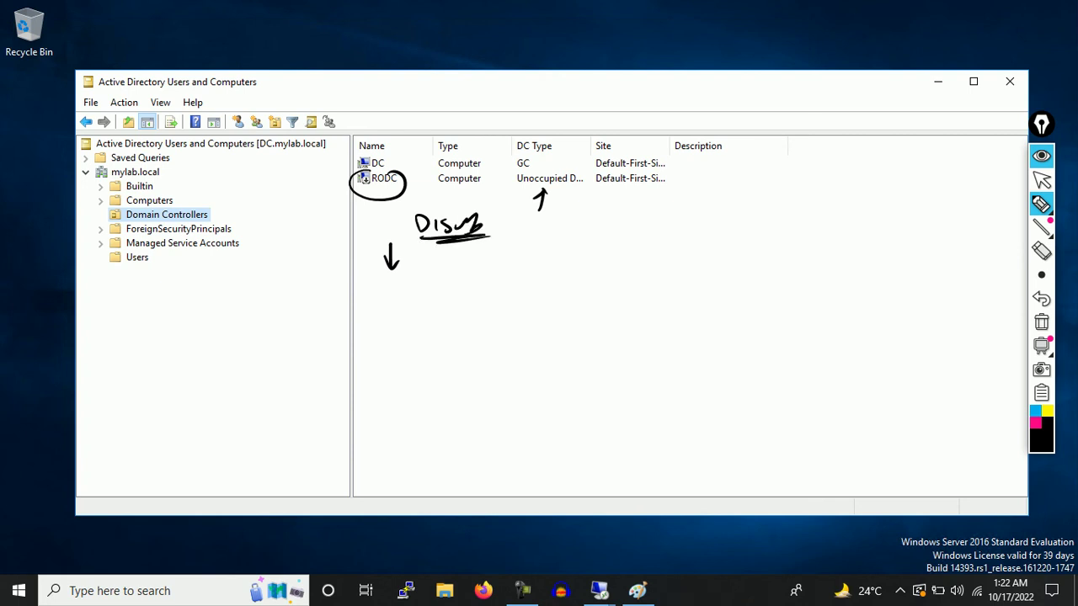
{"action": "left_click", "coordinate": [1042, 322]}
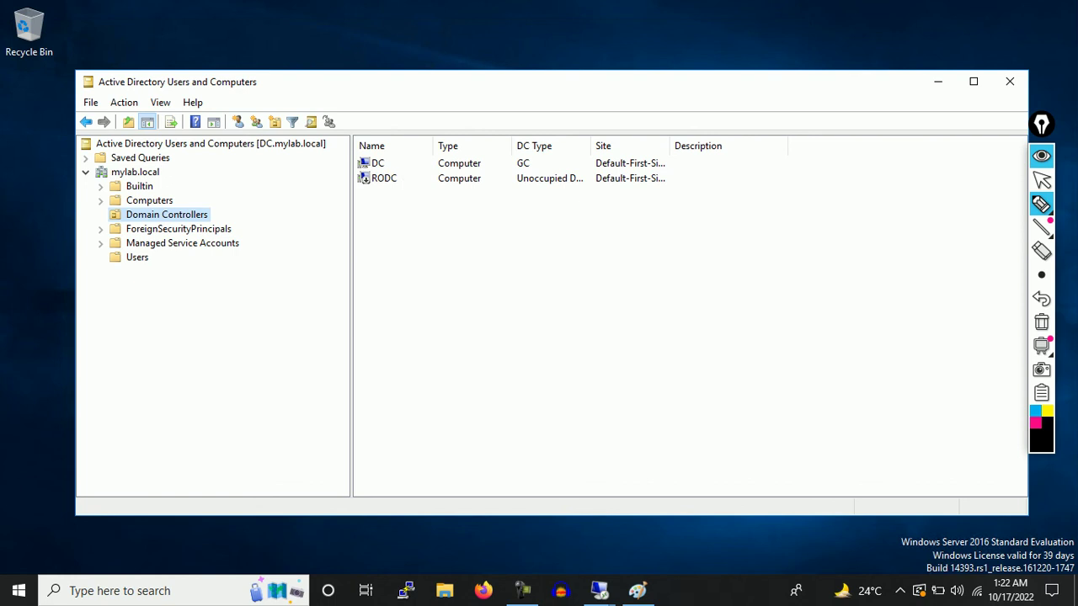
Step: Handwrite and circle Done beneath the domain controllers list, and write and underline the delegated user's name beside it
{"action": "left_click_drag", "start_coordinate": [414, 256], "coordinate": [416, 274]}
{"action": "mouse_move", "coordinate": [441, 258]}
{"action": "left_mouse_down"}
{"action": "mouse_move", "coordinate": [478, 256]}
{"action": "mouse_move", "coordinate": [340, 270]}
{"action": "left_mouse_up"}
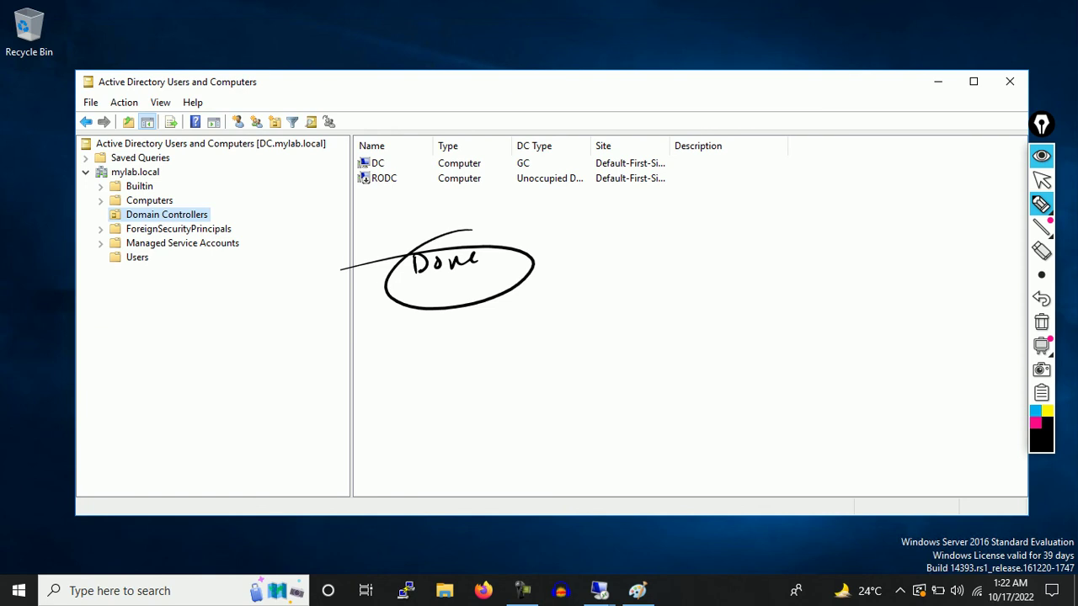
{"action": "mouse_move", "coordinate": [661, 238]}
{"action": "left_mouse_down"}
{"action": "mouse_move", "coordinate": [702, 229]}
{"action": "mouse_move", "coordinate": [709, 246]}
{"action": "left_mouse_up"}
{"action": "left_click_drag", "start_coordinate": [730, 232], "coordinate": [781, 240]}
{"action": "left_click_drag", "start_coordinate": [733, 251], "coordinate": [777, 251]}
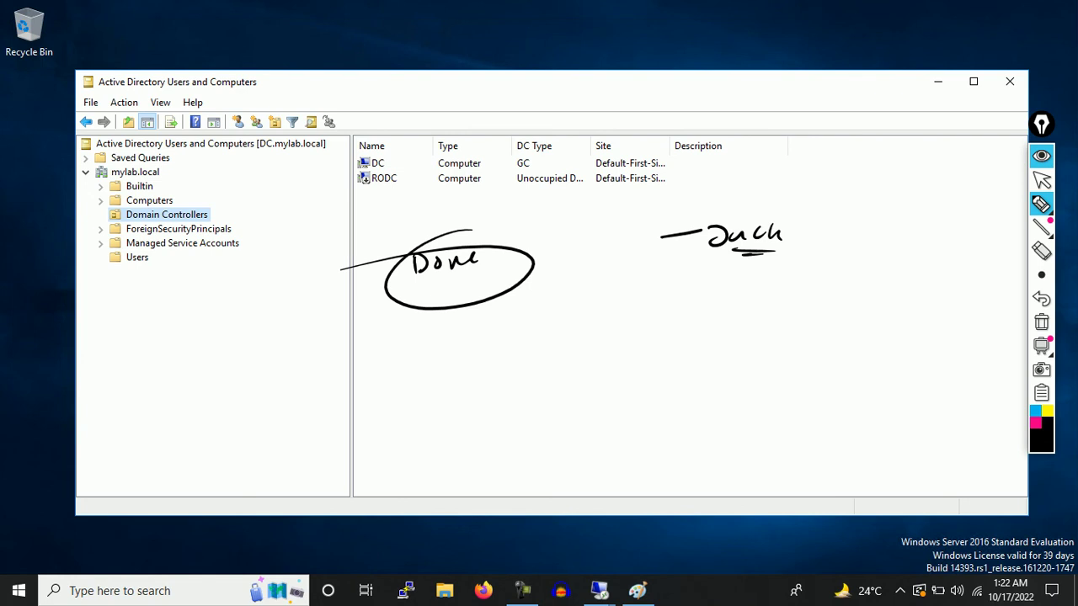
Step: Handwrite, circle and underline the account password below the other notes, and clear the drawing and return to the normal pointer
{"action": "mouse_move", "coordinate": [476, 330]}
{"action": "left_mouse_down"}
{"action": "mouse_move", "coordinate": [495, 341]}
{"action": "mouse_move", "coordinate": [539, 322]}
{"action": "left_mouse_up"}
{"action": "mouse_move", "coordinate": [553, 320]}
{"action": "left_mouse_down"}
{"action": "mouse_move", "coordinate": [561, 308]}
{"action": "mouse_move", "coordinate": [587, 328]}
{"action": "left_mouse_up"}
{"action": "left_click_drag", "start_coordinate": [595, 315], "coordinate": [630, 327]}
{"action": "mouse_move", "coordinate": [630, 298]}
{"action": "left_mouse_down"}
{"action": "mouse_move", "coordinate": [506, 388]}
{"action": "mouse_move", "coordinate": [619, 300]}
{"action": "left_mouse_up"}
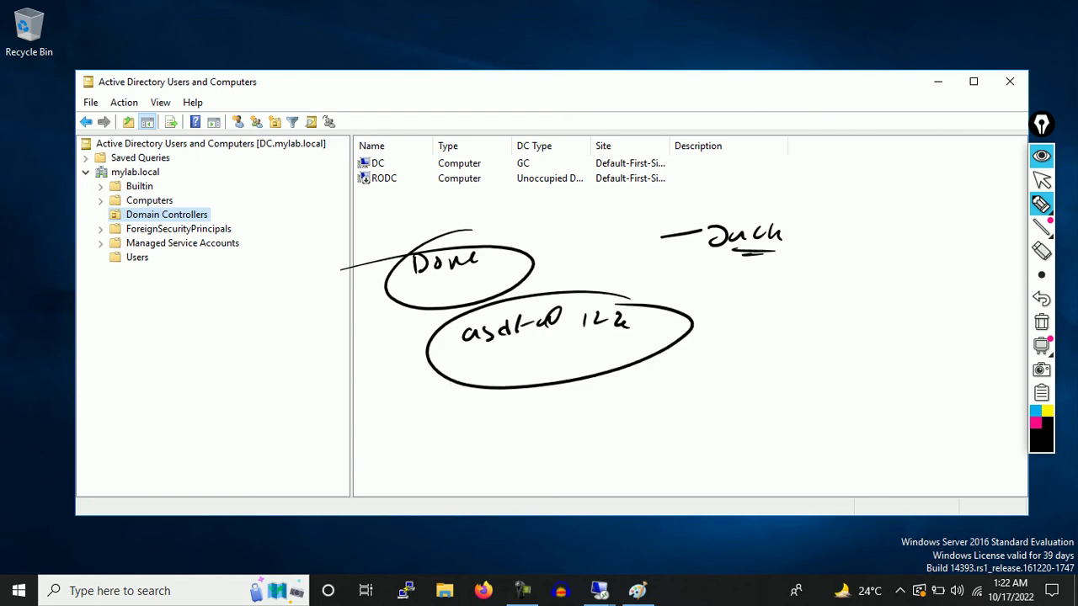
{"action": "left_click_drag", "start_coordinate": [484, 364], "coordinate": [572, 346]}
{"action": "left_click", "coordinate": [1042, 321]}
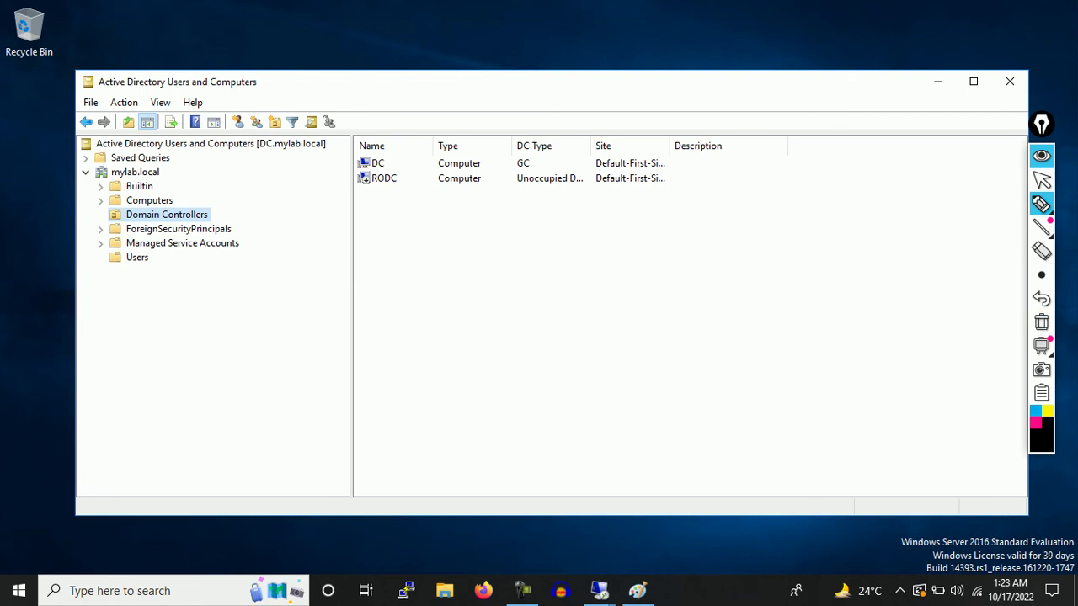
{"action": "left_click", "coordinate": [1042, 179]}
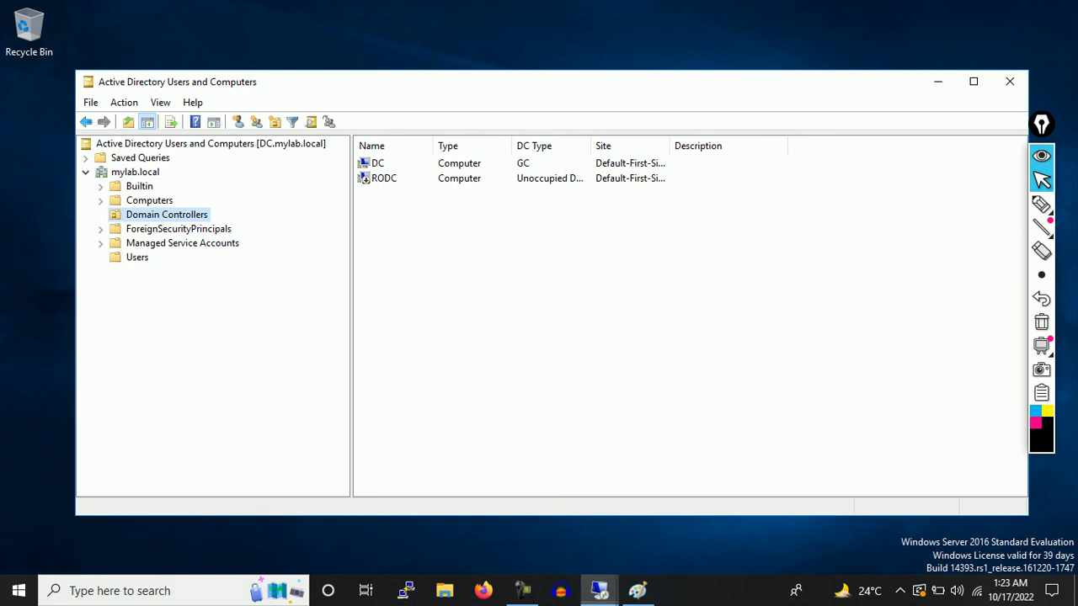
Step: Switch to the remote session at 192.168.1.250 and close its System window
{"action": "mouse_move", "coordinate": [599, 590]}
{"action": "left_click", "coordinate": [514, 518]}
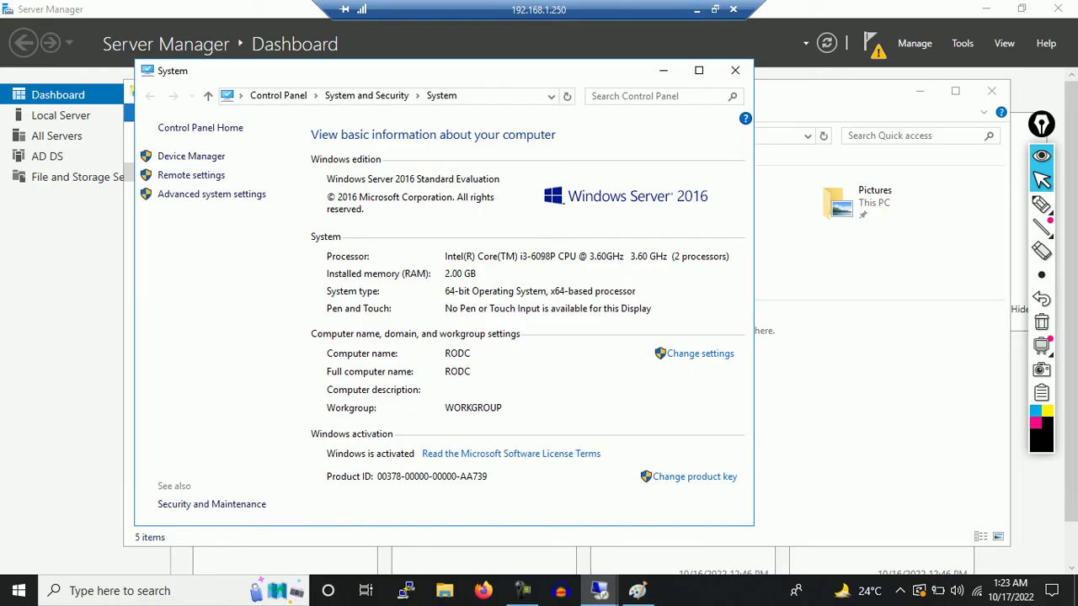
{"action": "left_click", "coordinate": [736, 70]}
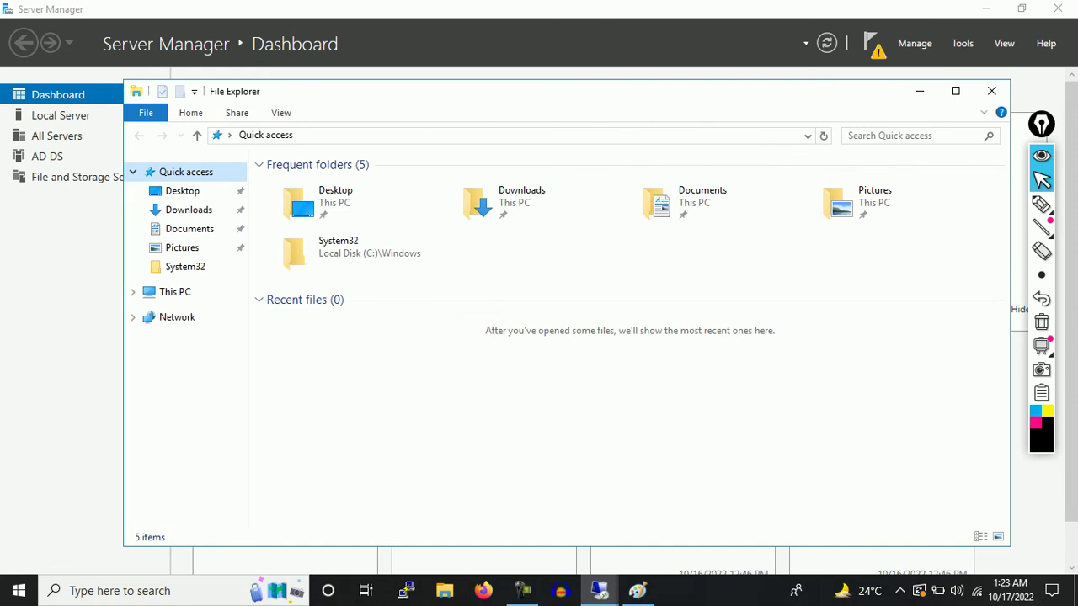
{"action": "left_click", "coordinate": [915, 43]}
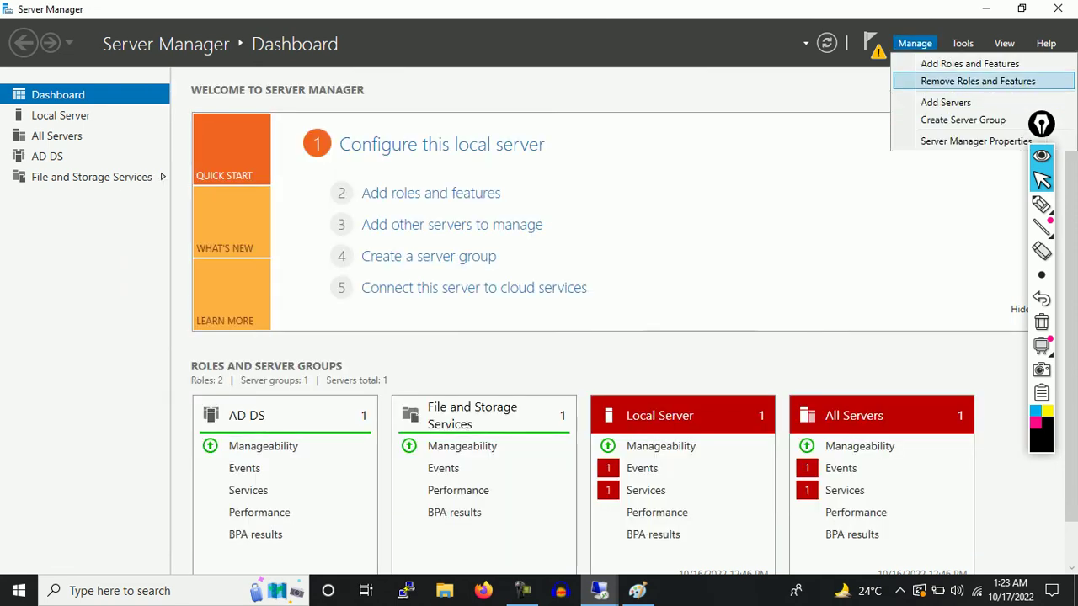
{"action": "left_click", "coordinate": [969, 63]}
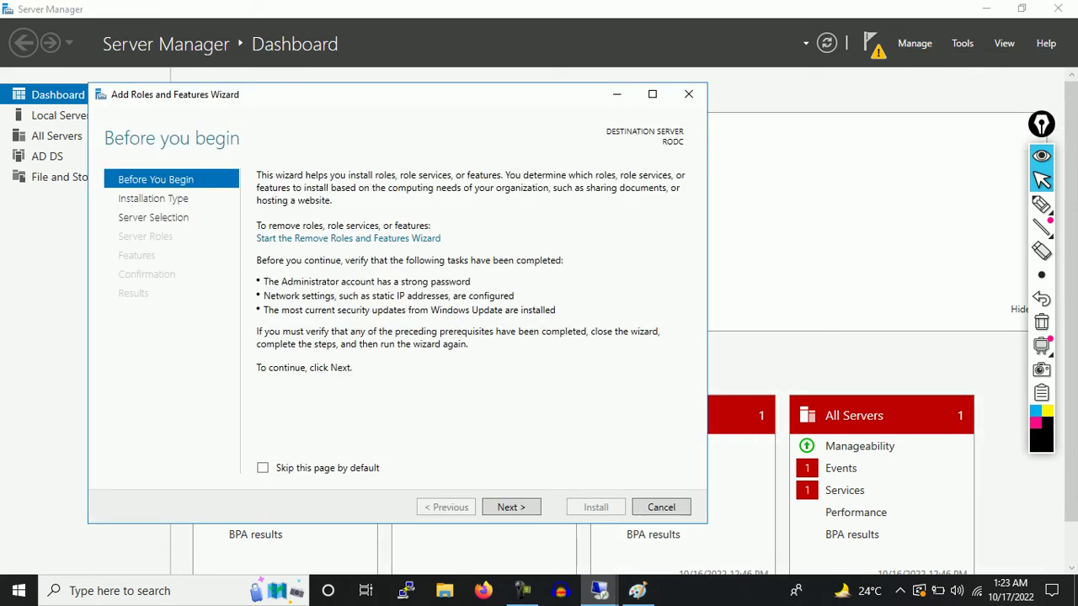
{"action": "left_click", "coordinate": [661, 507]}
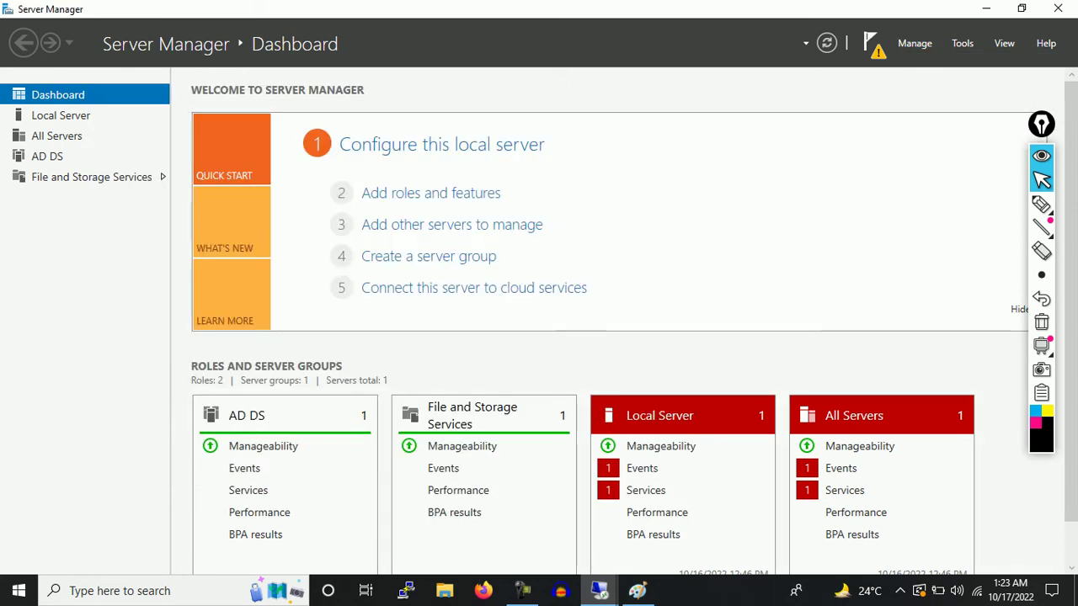
Step: Start promoting this server to a domain controller from the Server Manager notifications, and reposition the configuration wizard
{"action": "left_click", "coordinate": [872, 43]}
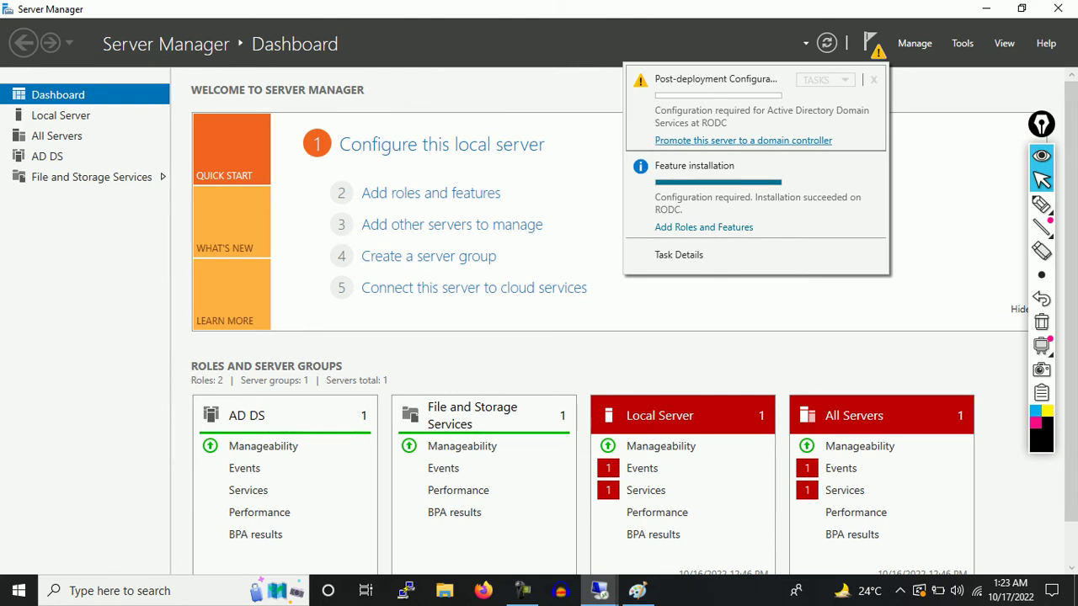
{"action": "left_click", "coordinate": [743, 141]}
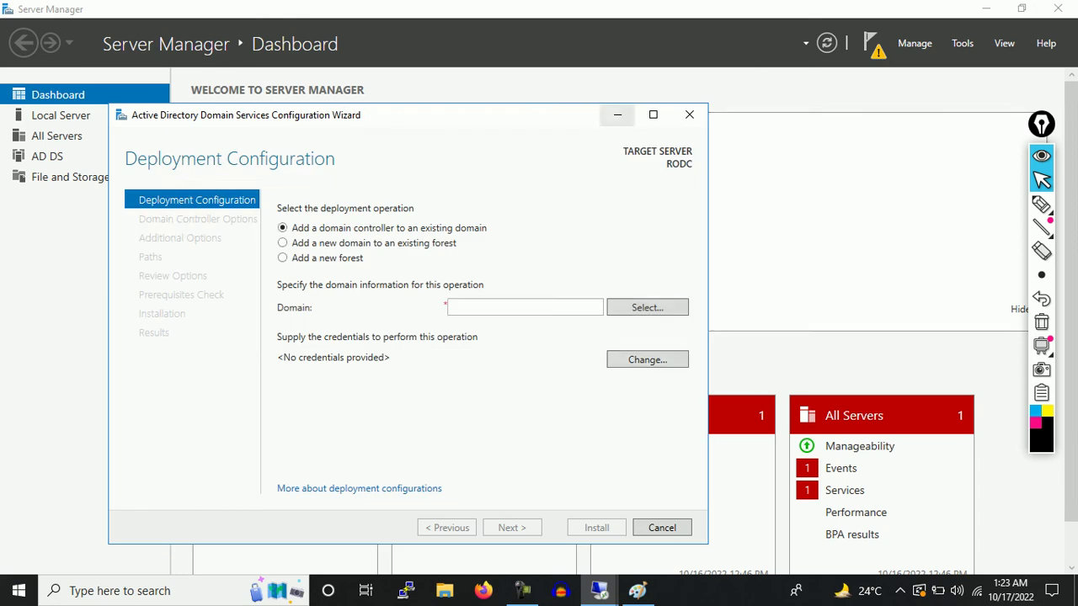
{"action": "left_click_drag", "start_coordinate": [407, 115], "coordinate": [416, 100]}
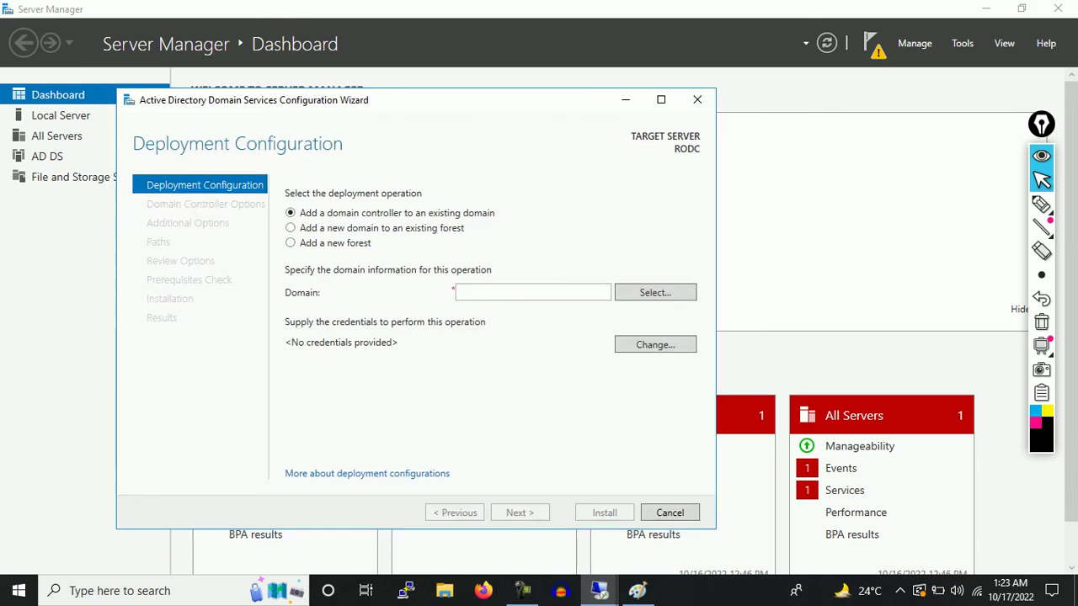